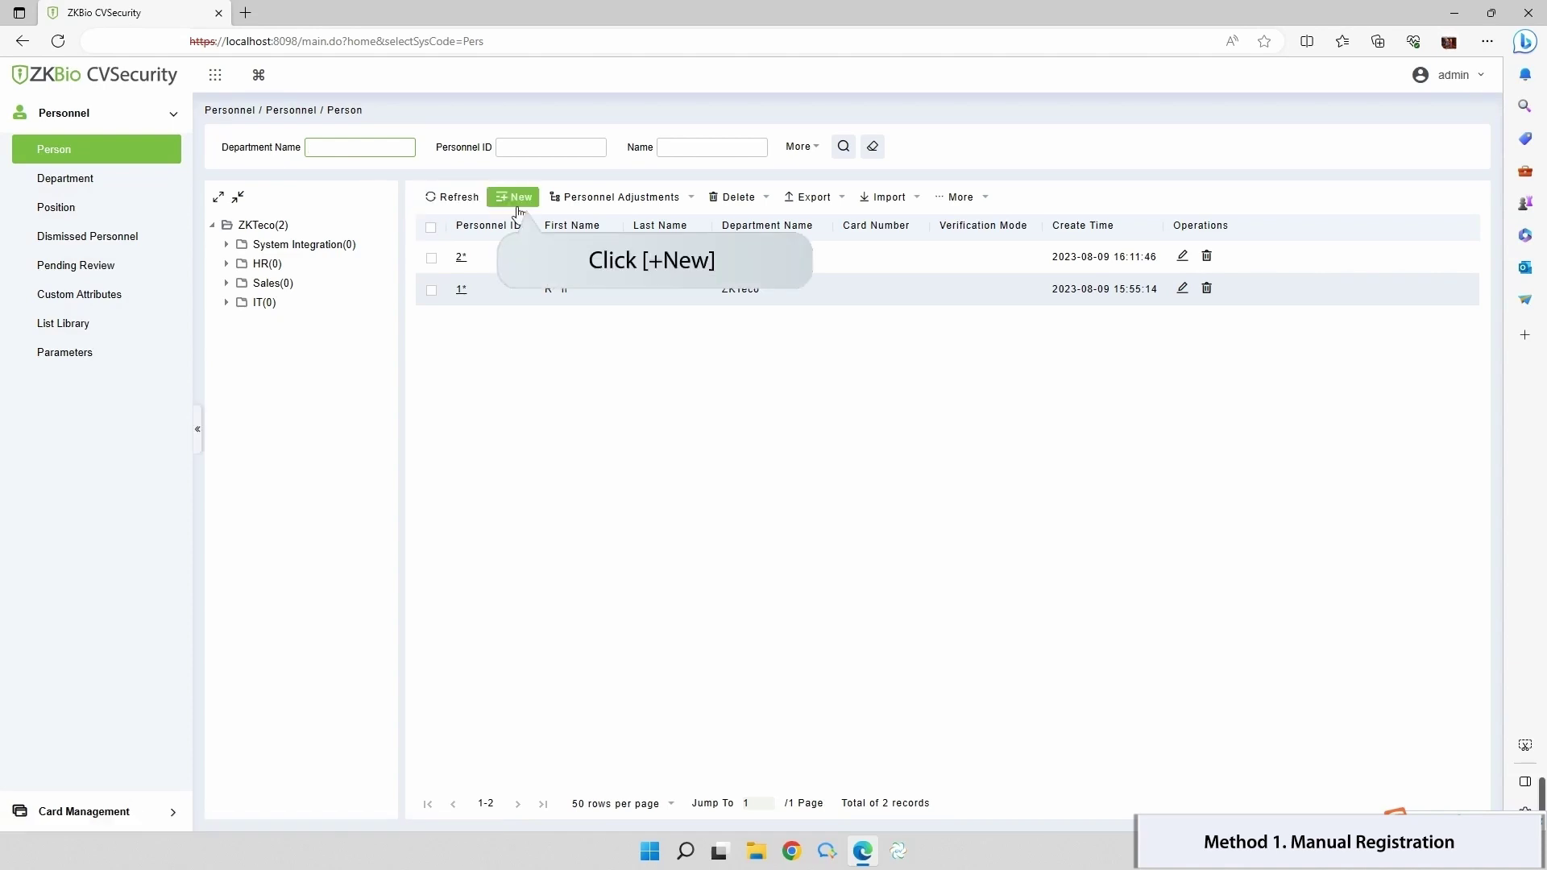
Step: Start a new person record with the first and last name, Female gender and mobile number
{"action": "left_click", "coordinate": [517, 208]}
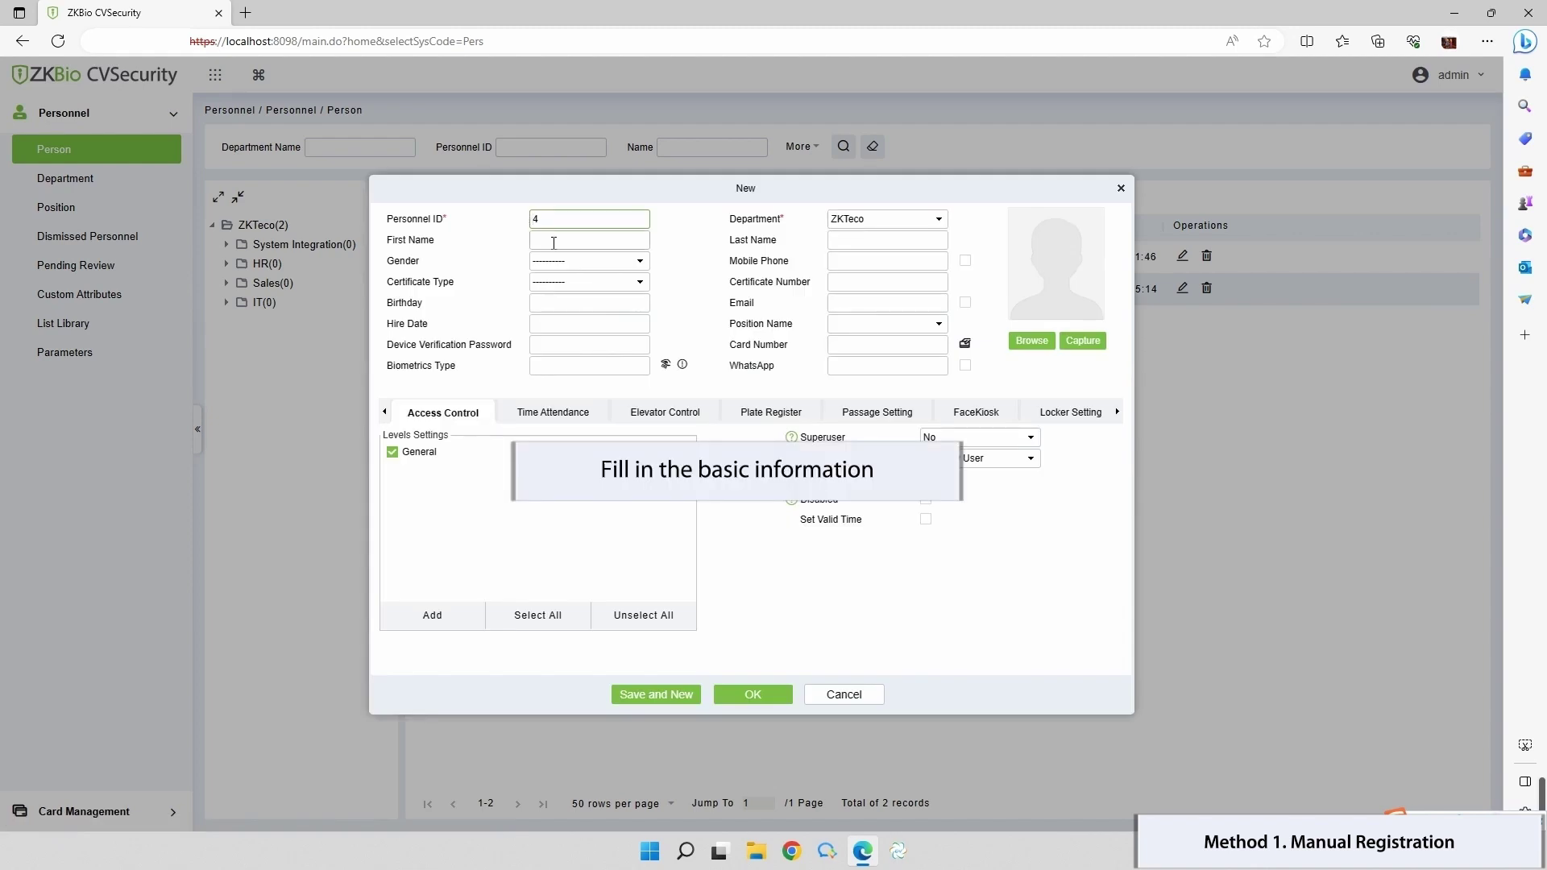
{"action": "left_click", "coordinate": [553, 242]}
{"action": "left_click", "coordinate": [885, 241]}
{"action": "left_click", "coordinate": [588, 260]}
{"action": "left_click", "coordinate": [556, 317]}
{"action": "left_click", "coordinate": [886, 261]}
{"action": "left_click", "coordinate": [894, 318]}
Step: Set certificate type ID with its certificate number, and birthday 2000-08-01
{"action": "left_click", "coordinate": [588, 281]}
{"action": "left_click", "coordinate": [556, 305]}
{"action": "left_click", "coordinate": [865, 284]}
{"action": "left_click", "coordinate": [588, 302]}
{"action": "left_click", "coordinate": [620, 323]}
{"action": "left_click", "coordinate": [594, 388]}
{"action": "left_click", "coordinate": [569, 366]}
Step: Add the e-mail address, hire date 2023-08-10 and position HR assistant
{"action": "left_click", "coordinate": [923, 309]}
{"action": "left_click", "coordinate": [894, 350]}
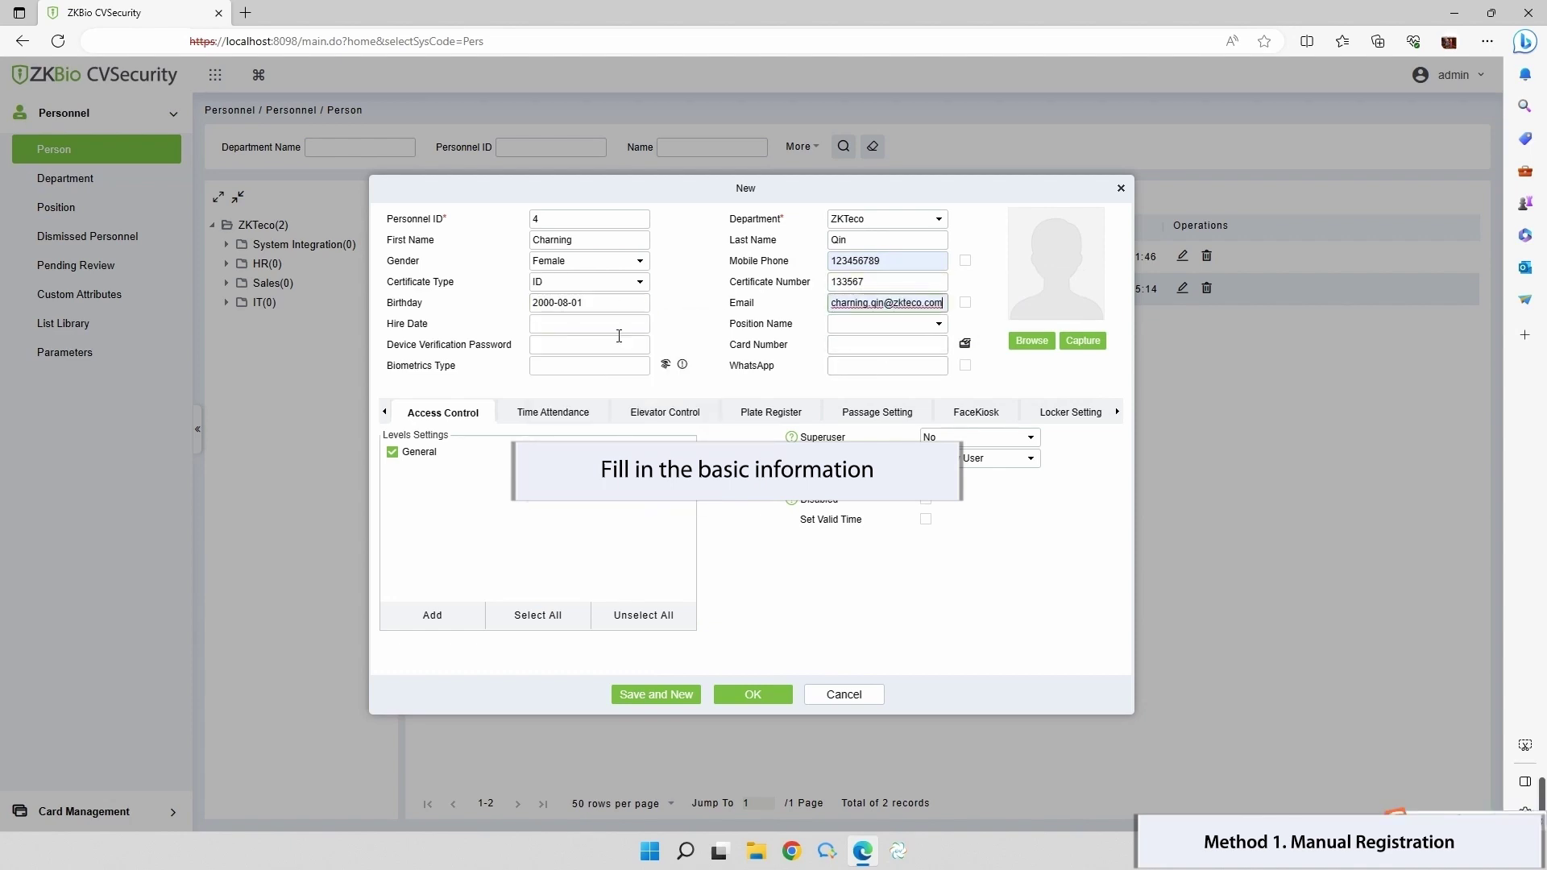
{"action": "left_click", "coordinate": [588, 323]}
{"action": "left_click", "coordinate": [661, 522]}
{"action": "left_click", "coordinate": [886, 323]}
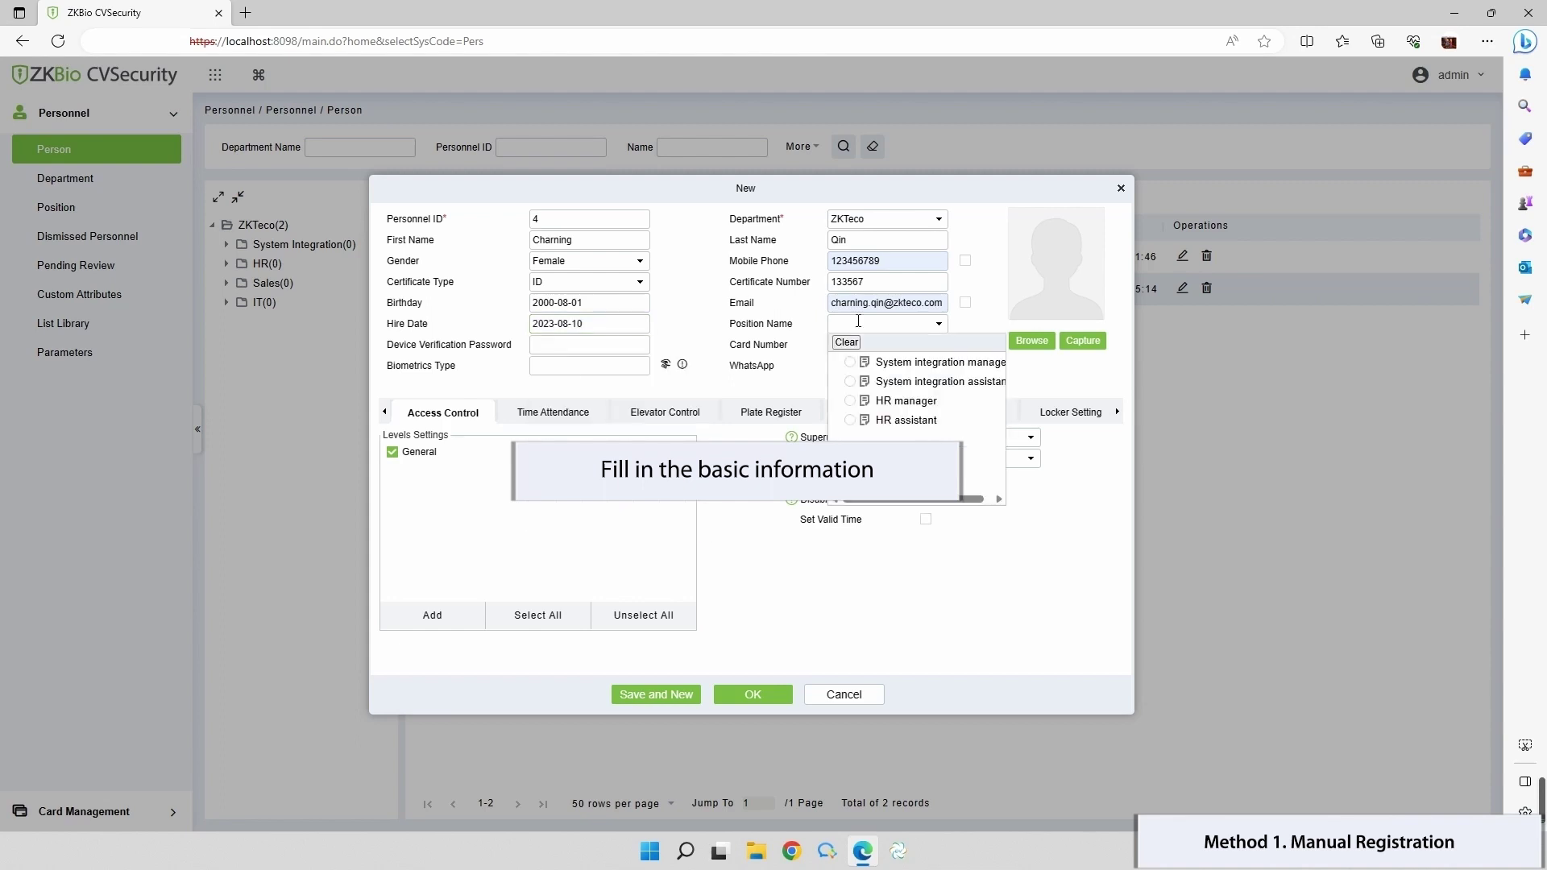
{"action": "left_click", "coordinate": [852, 422]}
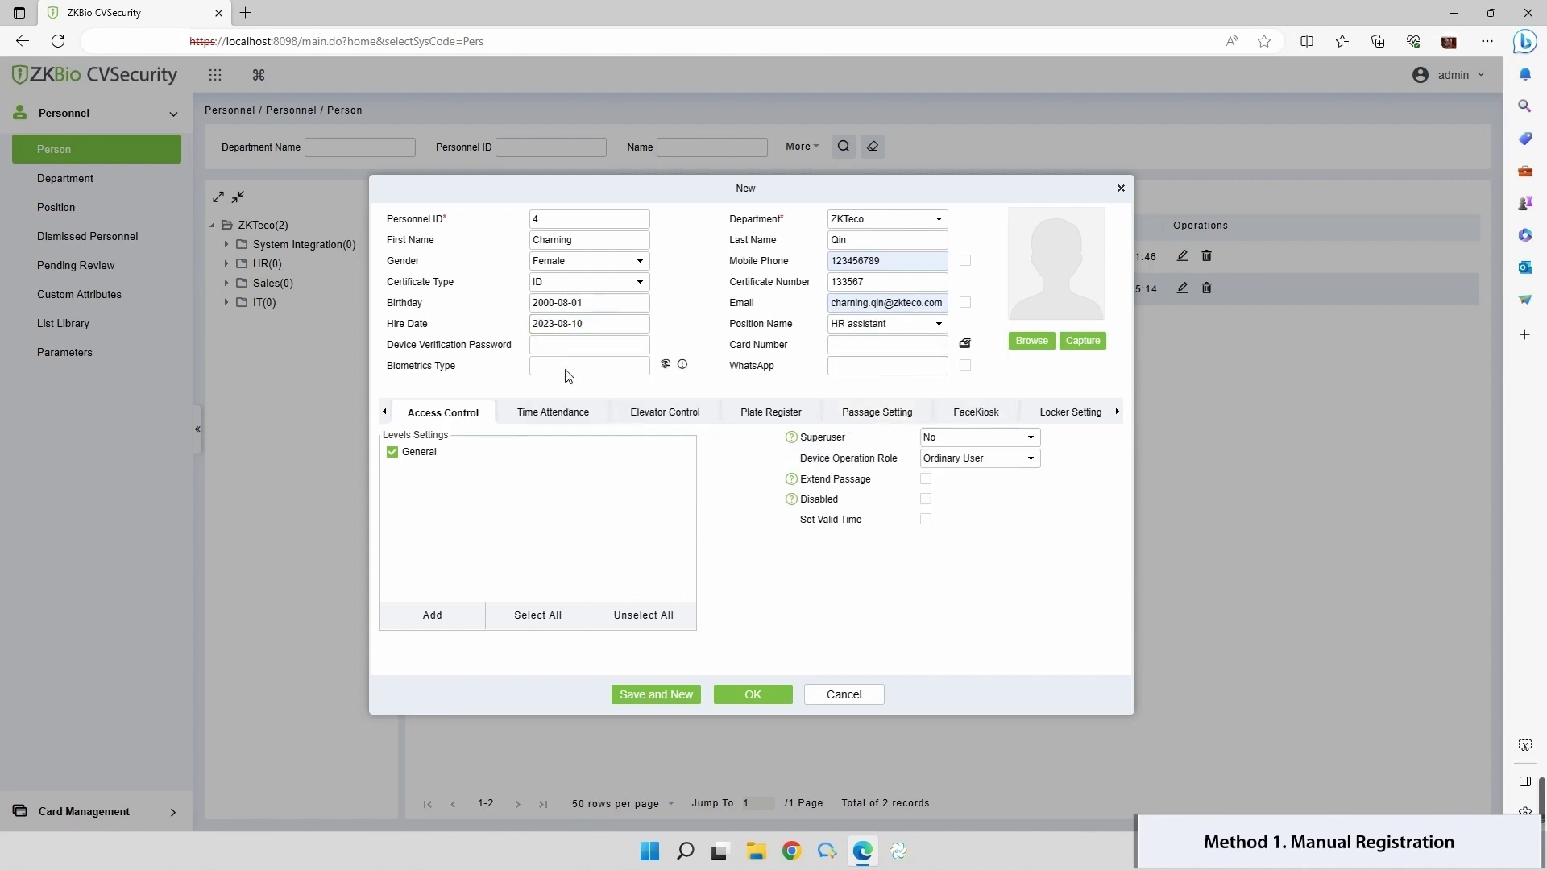
Step: Open biometric registration and install the BioPlatform ISSOnline Service driver from Driver Download
{"action": "left_click", "coordinate": [665, 367]}
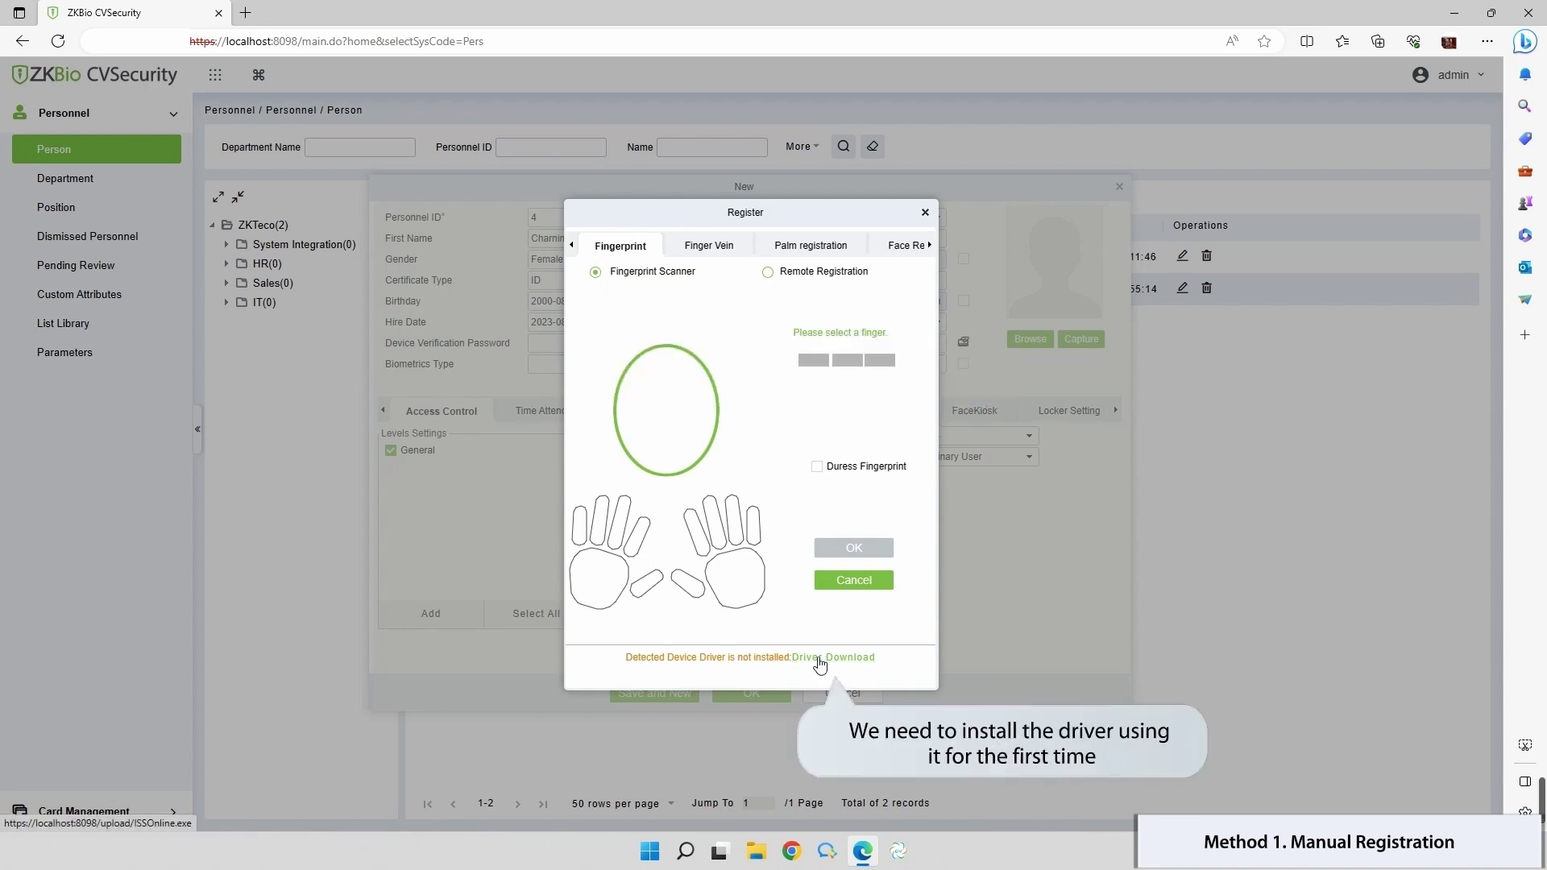
{"action": "left_click", "coordinate": [793, 657]}
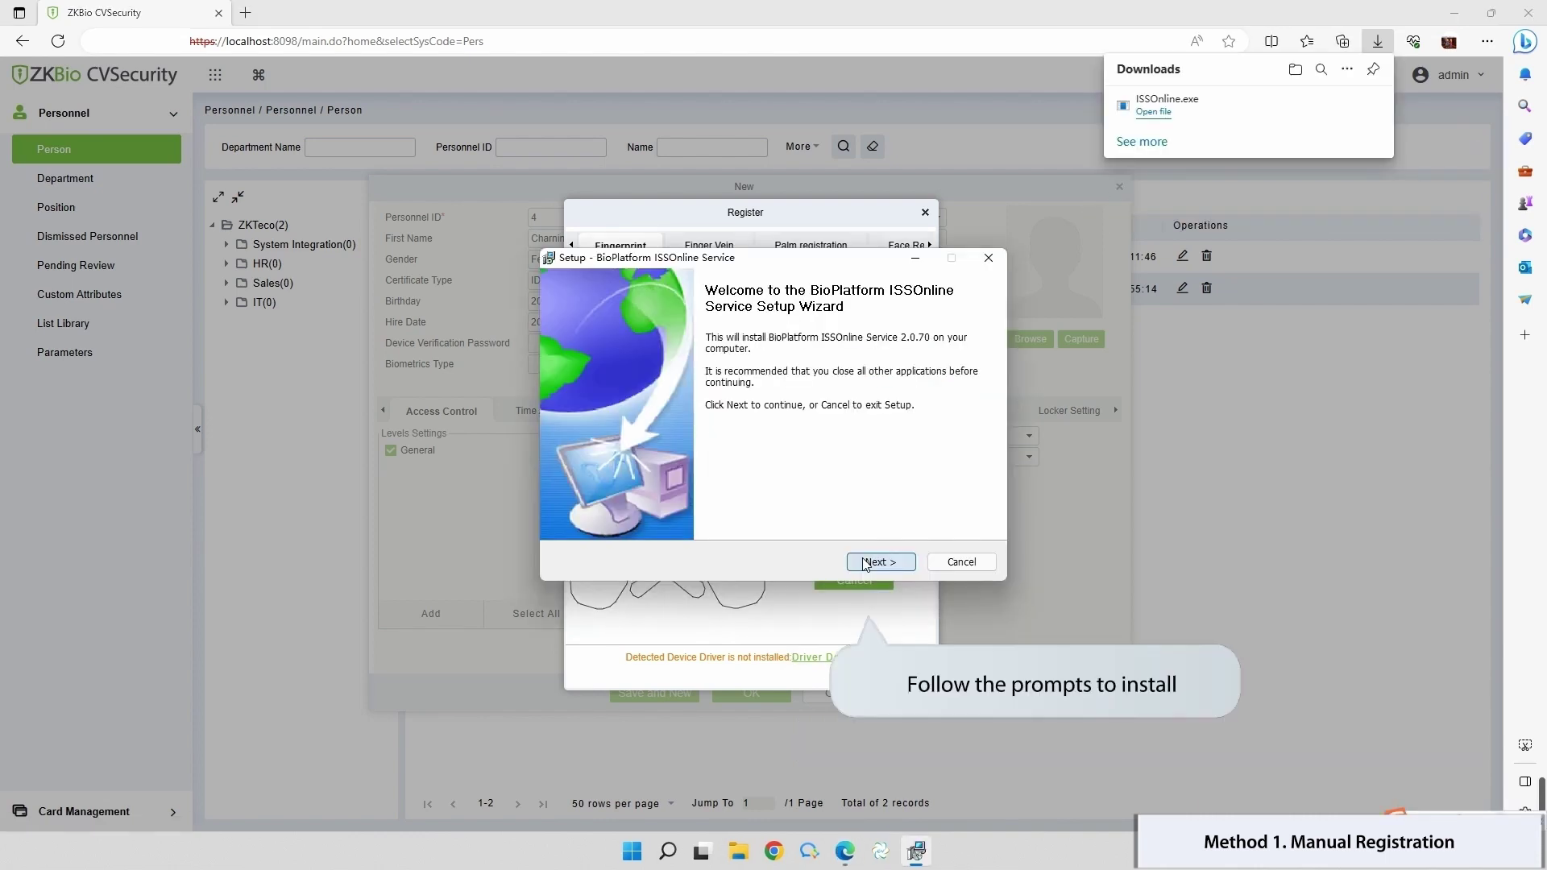
{"action": "left_click", "coordinate": [865, 563]}
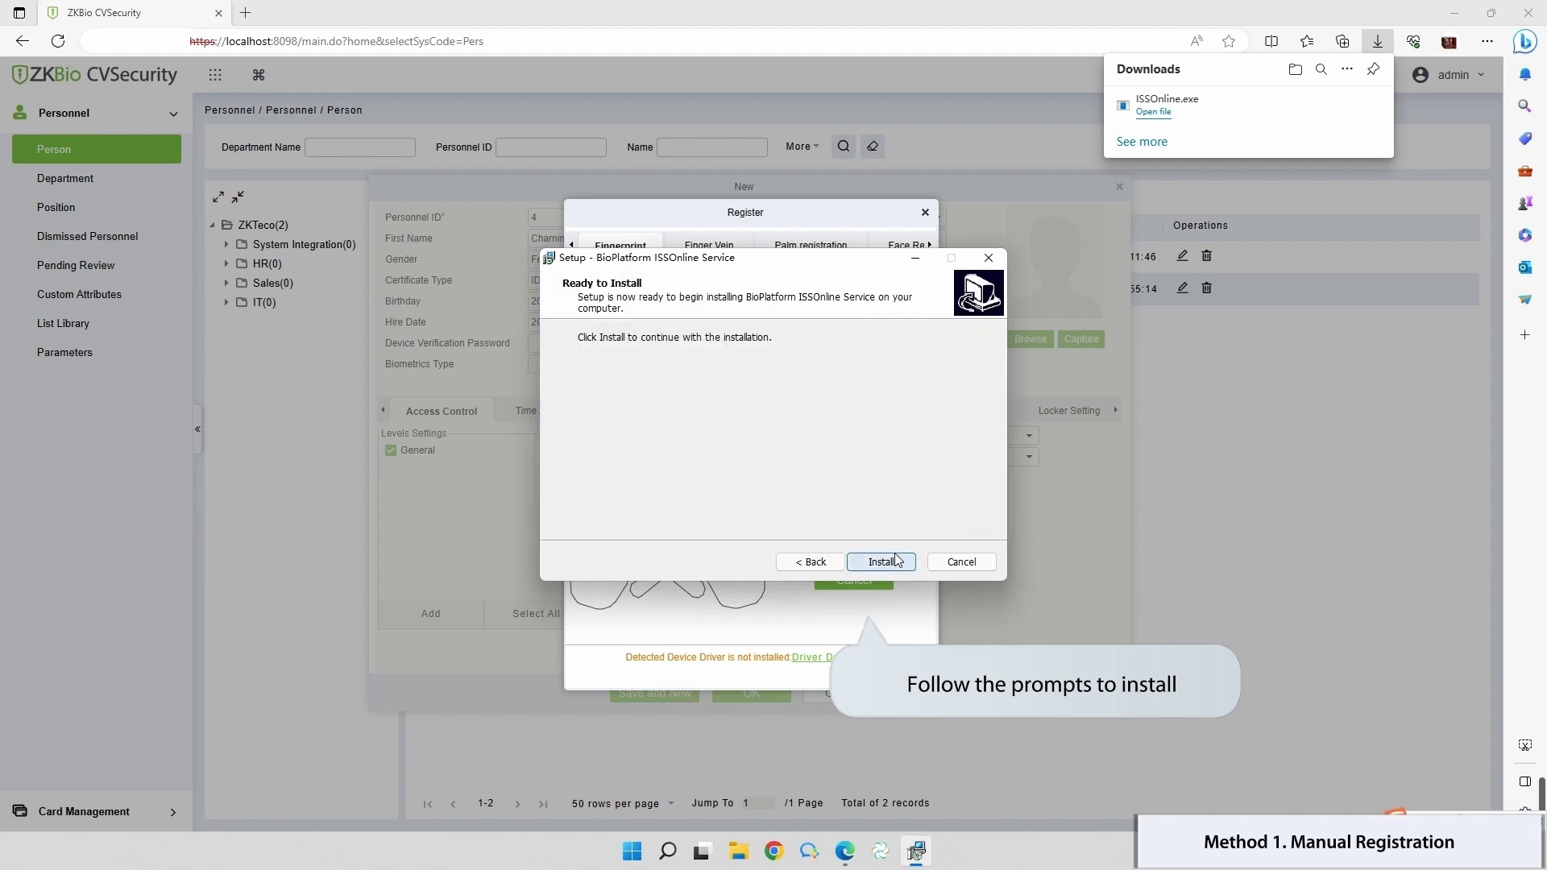
{"action": "left_click", "coordinate": [901, 559]}
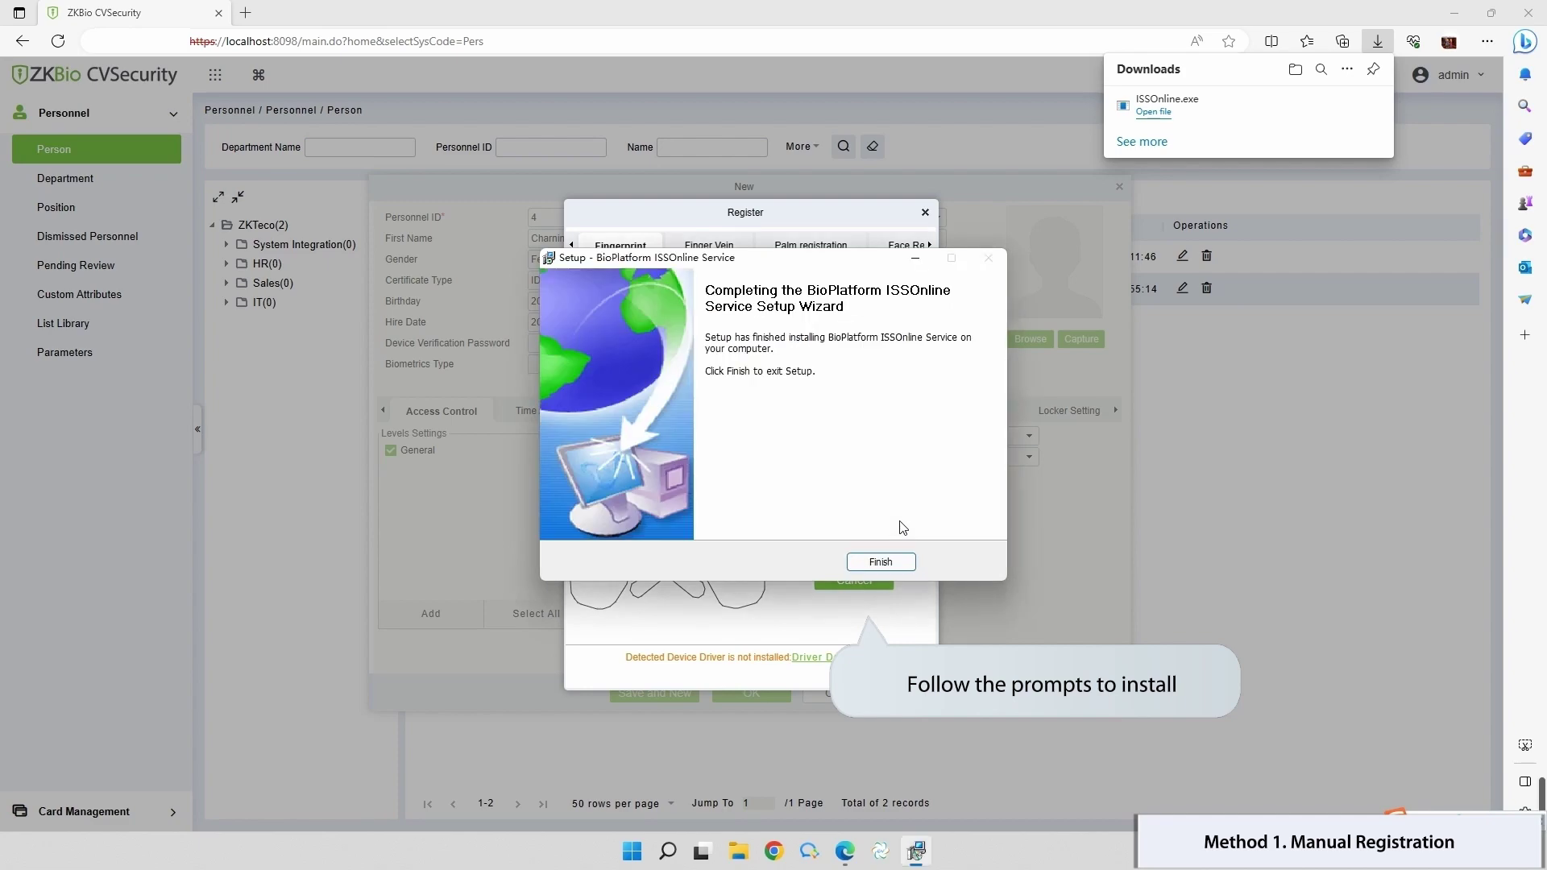
{"action": "left_click", "coordinate": [870, 563]}
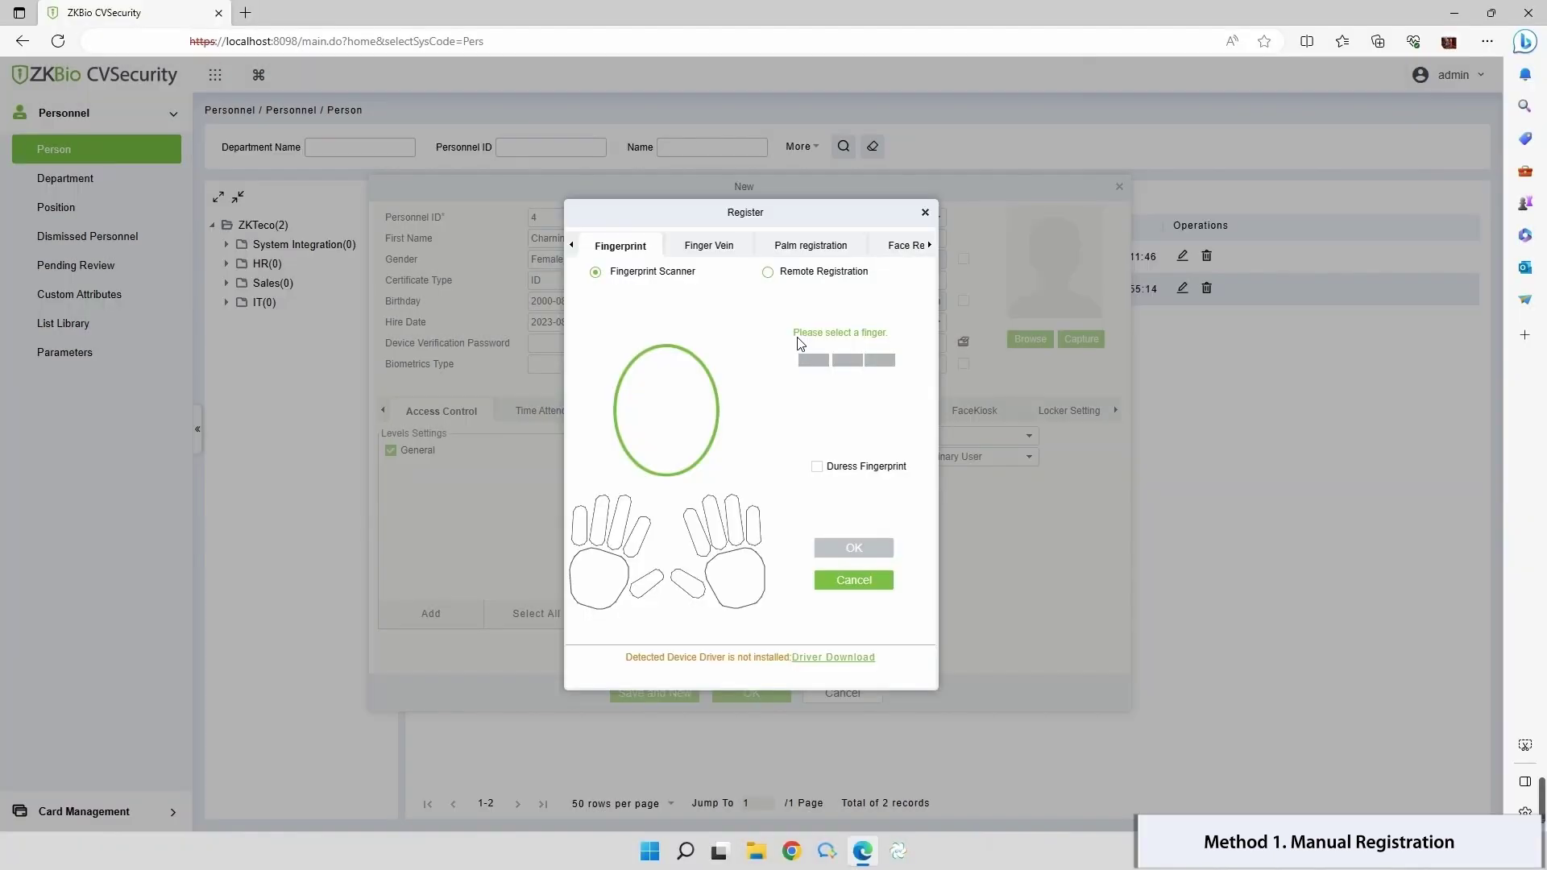
Step: Enrol the left thumb and left index fingerprints plus the palm, then confirm registration
{"action": "left_click", "coordinate": [645, 586]}
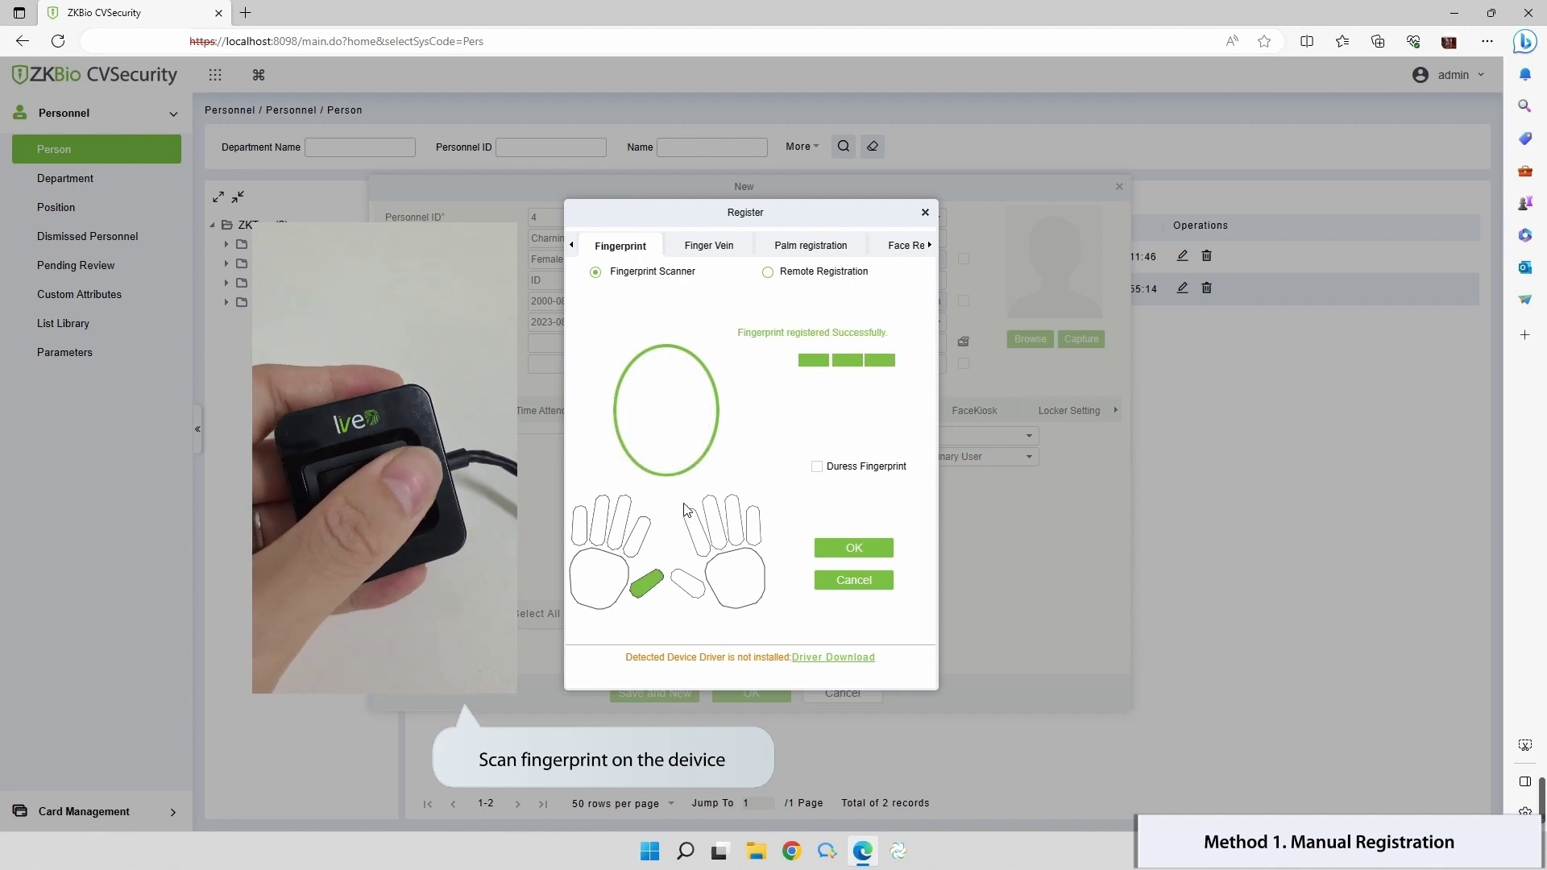
{"action": "left_click", "coordinate": [637, 532]}
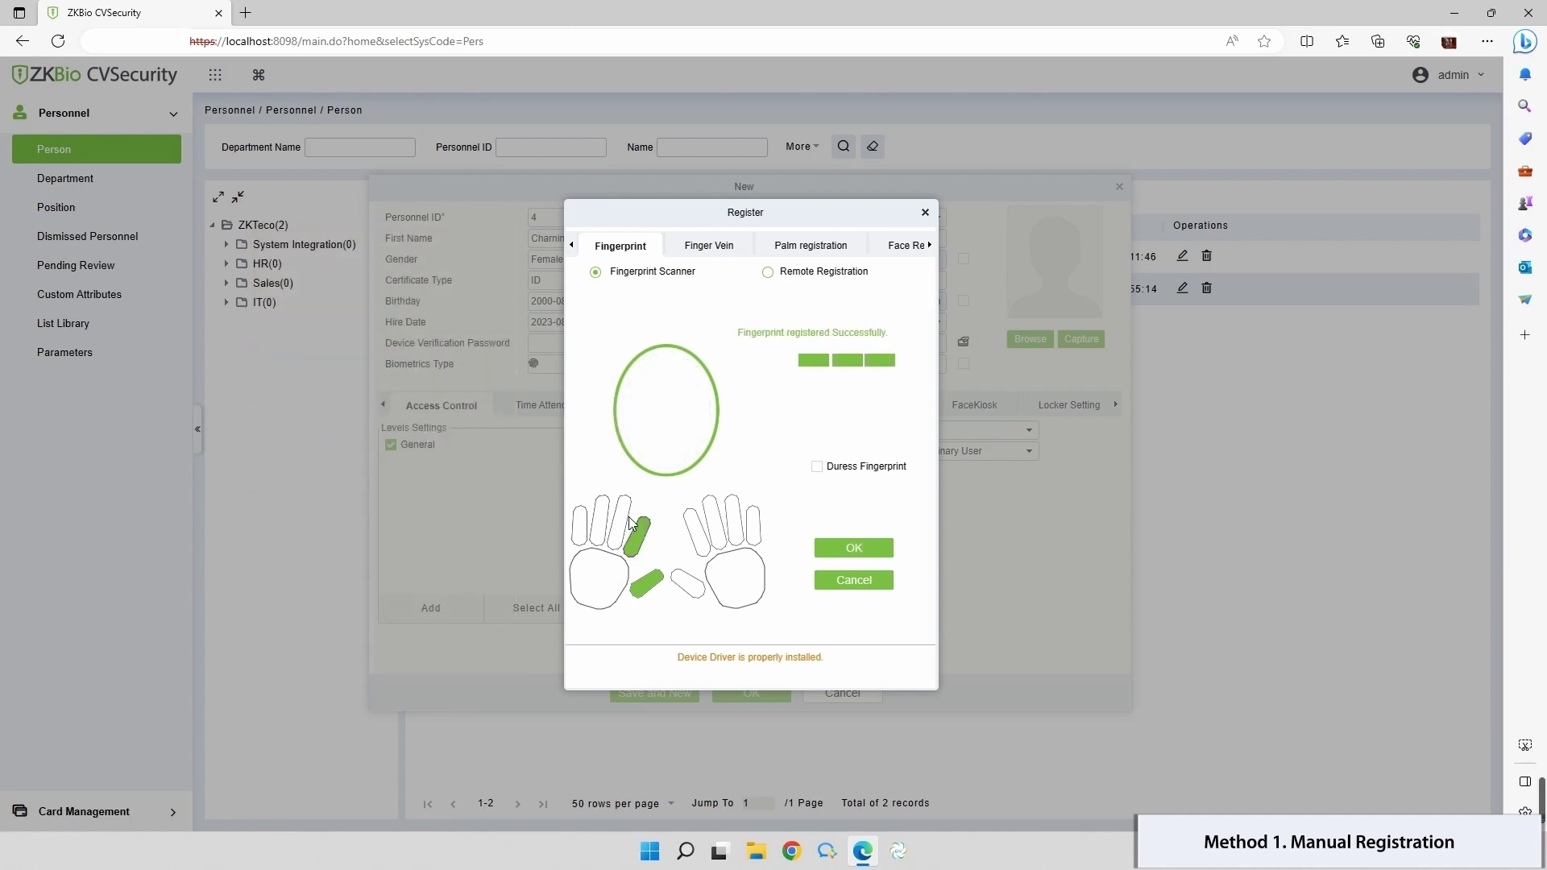
{"action": "left_click", "coordinate": [811, 245]}
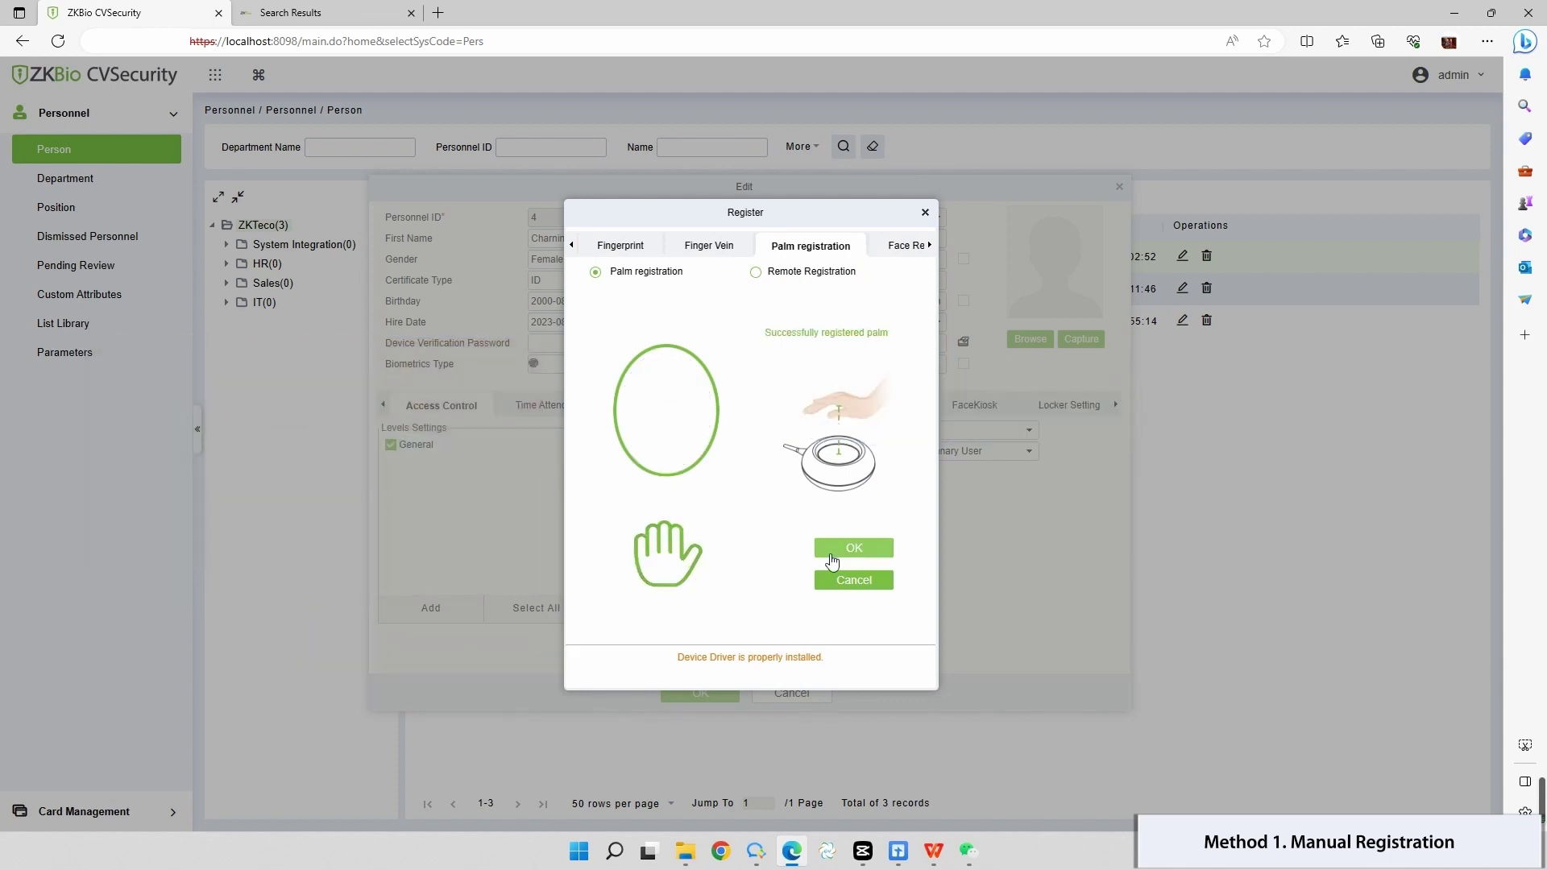
{"action": "left_click", "coordinate": [842, 550]}
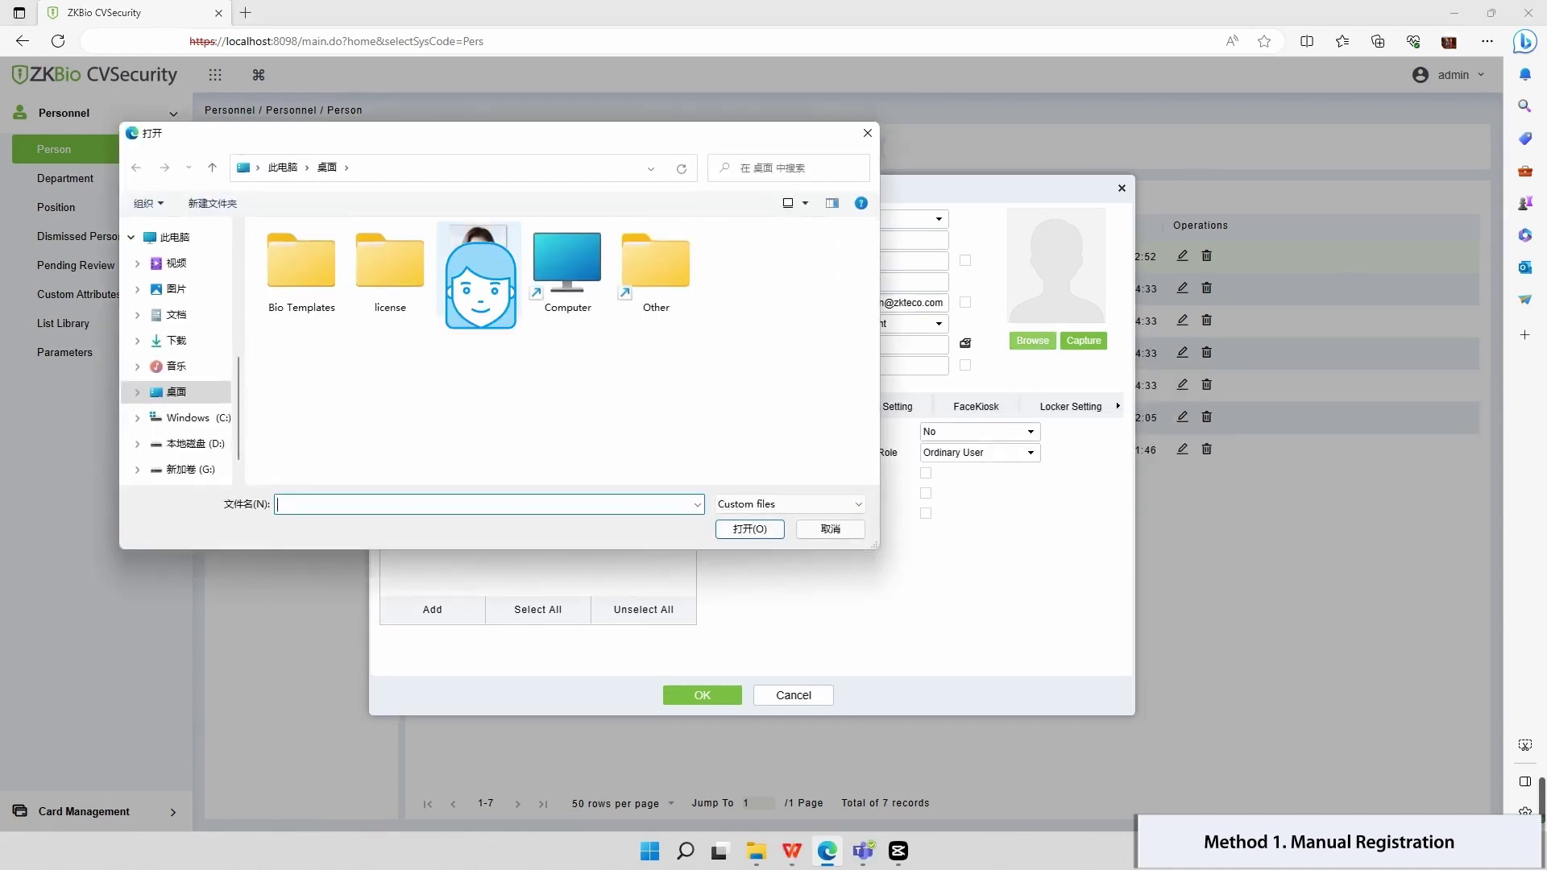
Step: Upload the face image as the comparison photo and save the person record
{"action": "left_click", "coordinate": [481, 274]}
{"action": "left_click", "coordinate": [749, 528]}
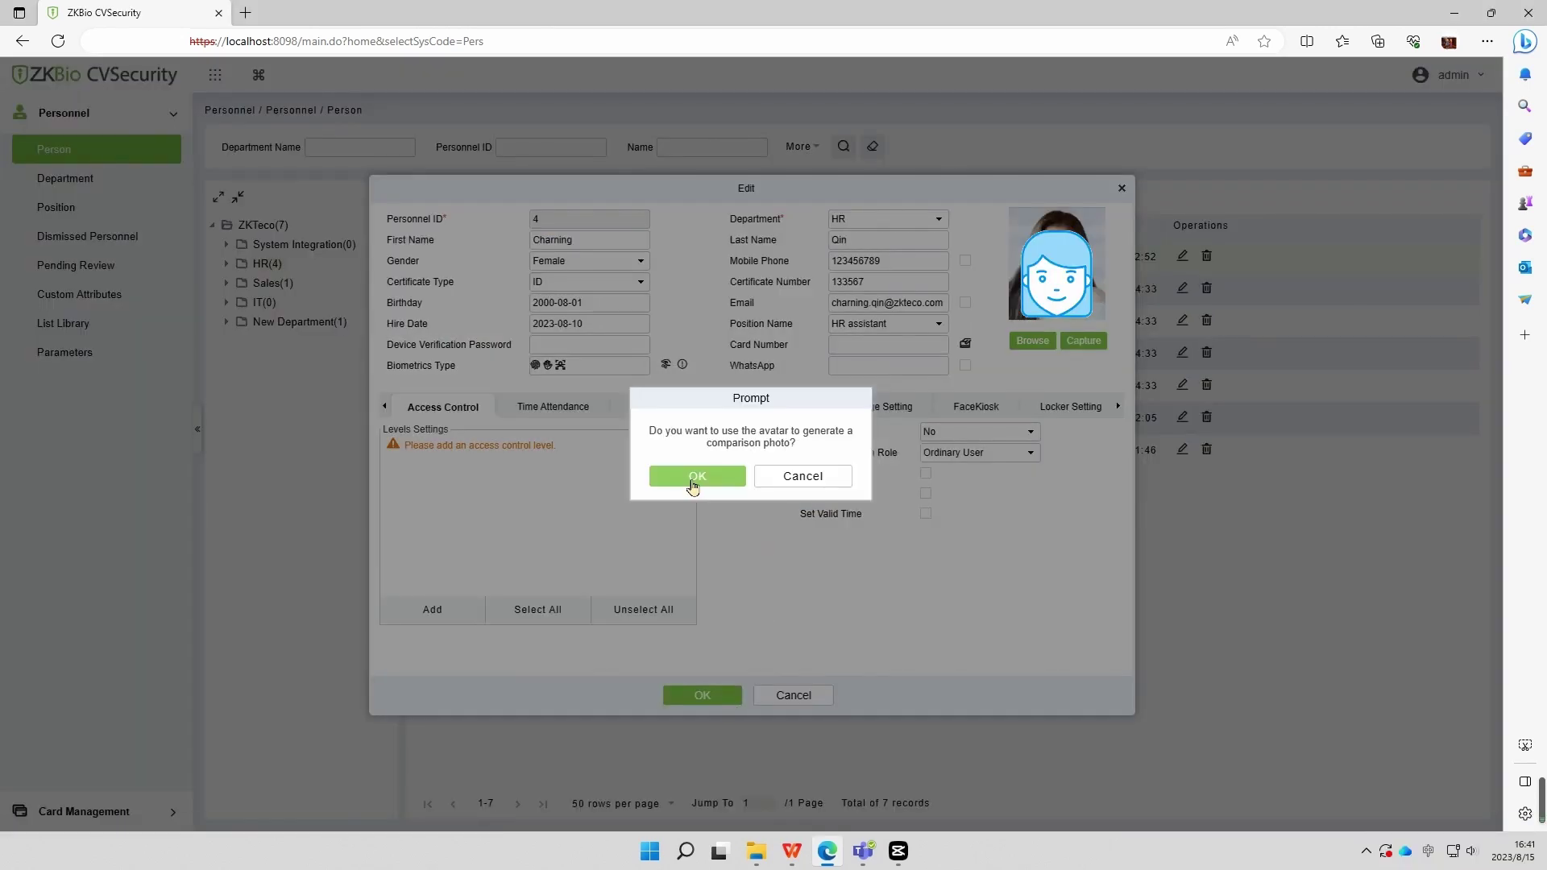
{"action": "left_click", "coordinate": [695, 477]}
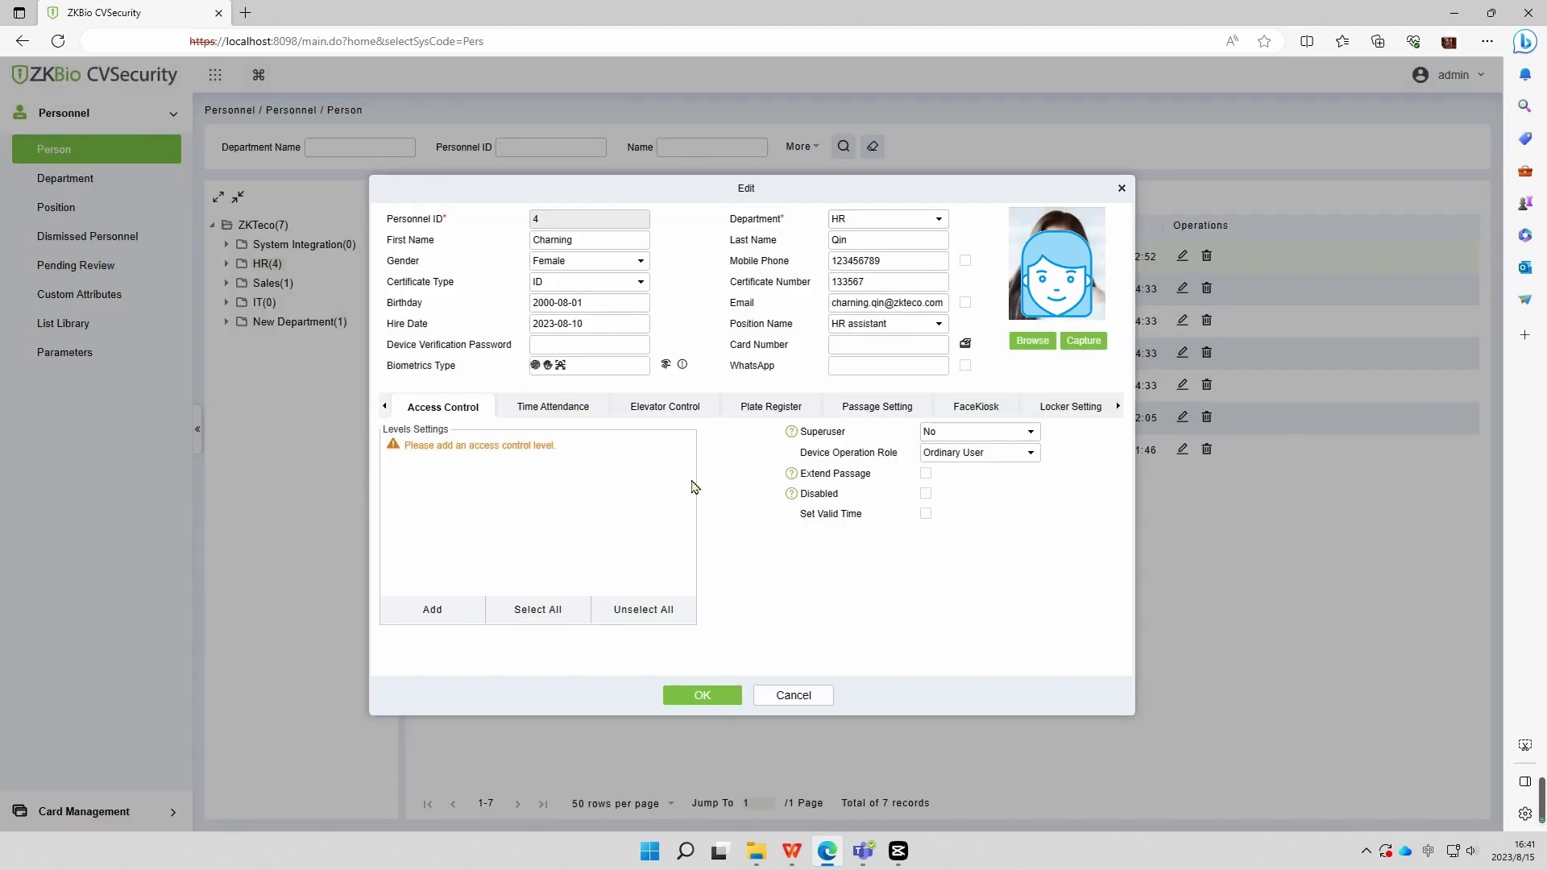
{"action": "left_click", "coordinate": [689, 695]}
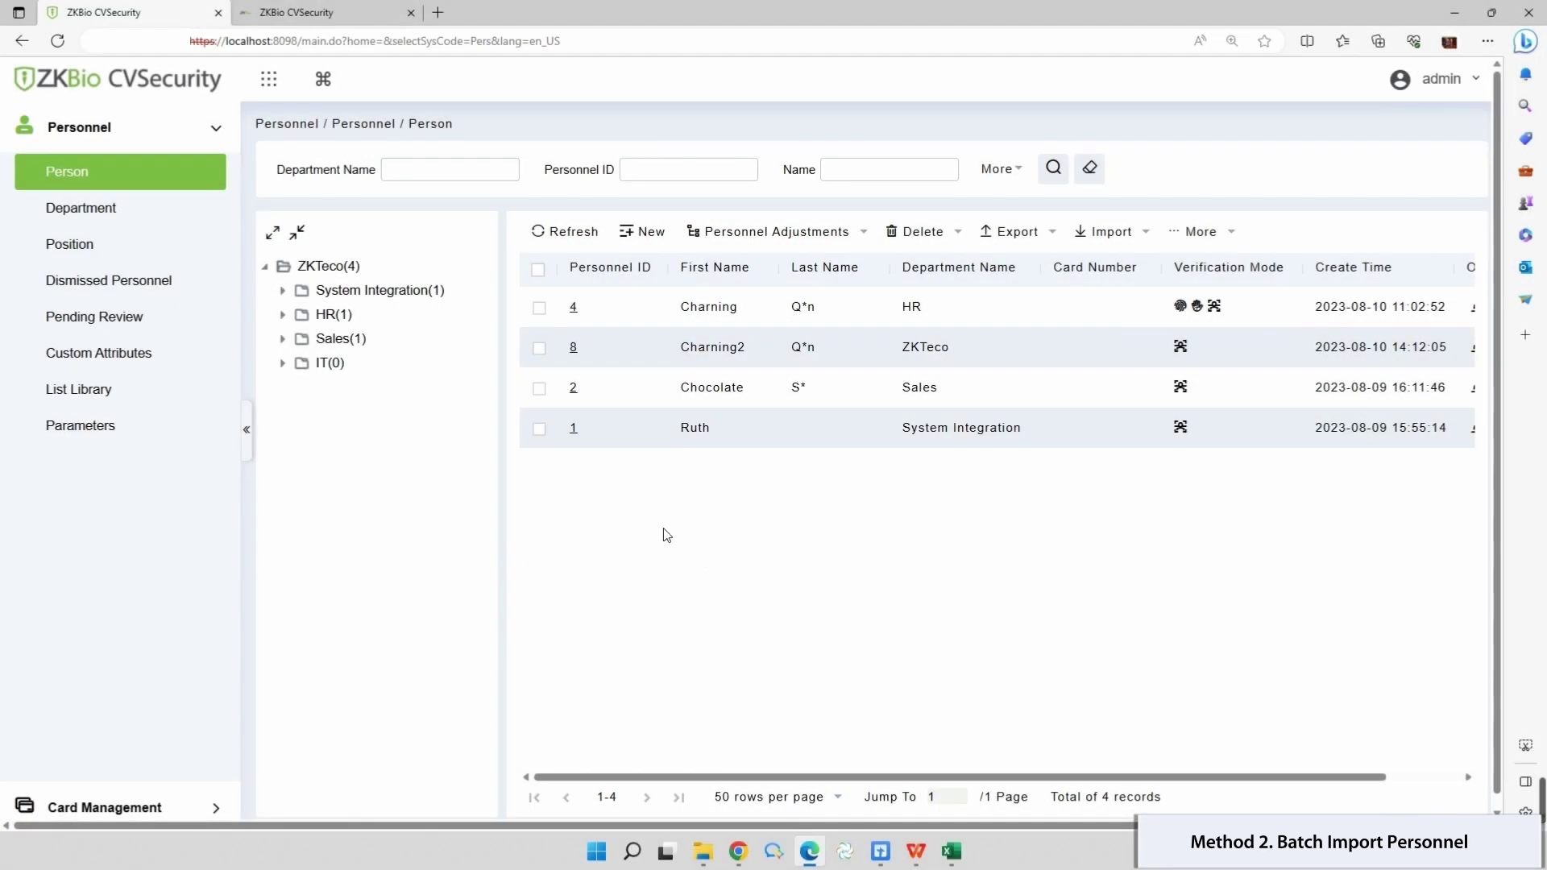
Step: Download a personnel import template with Certificate Type/Number and Position Number/Name fields instead of Basic Information
{"action": "left_click", "coordinate": [1139, 240]}
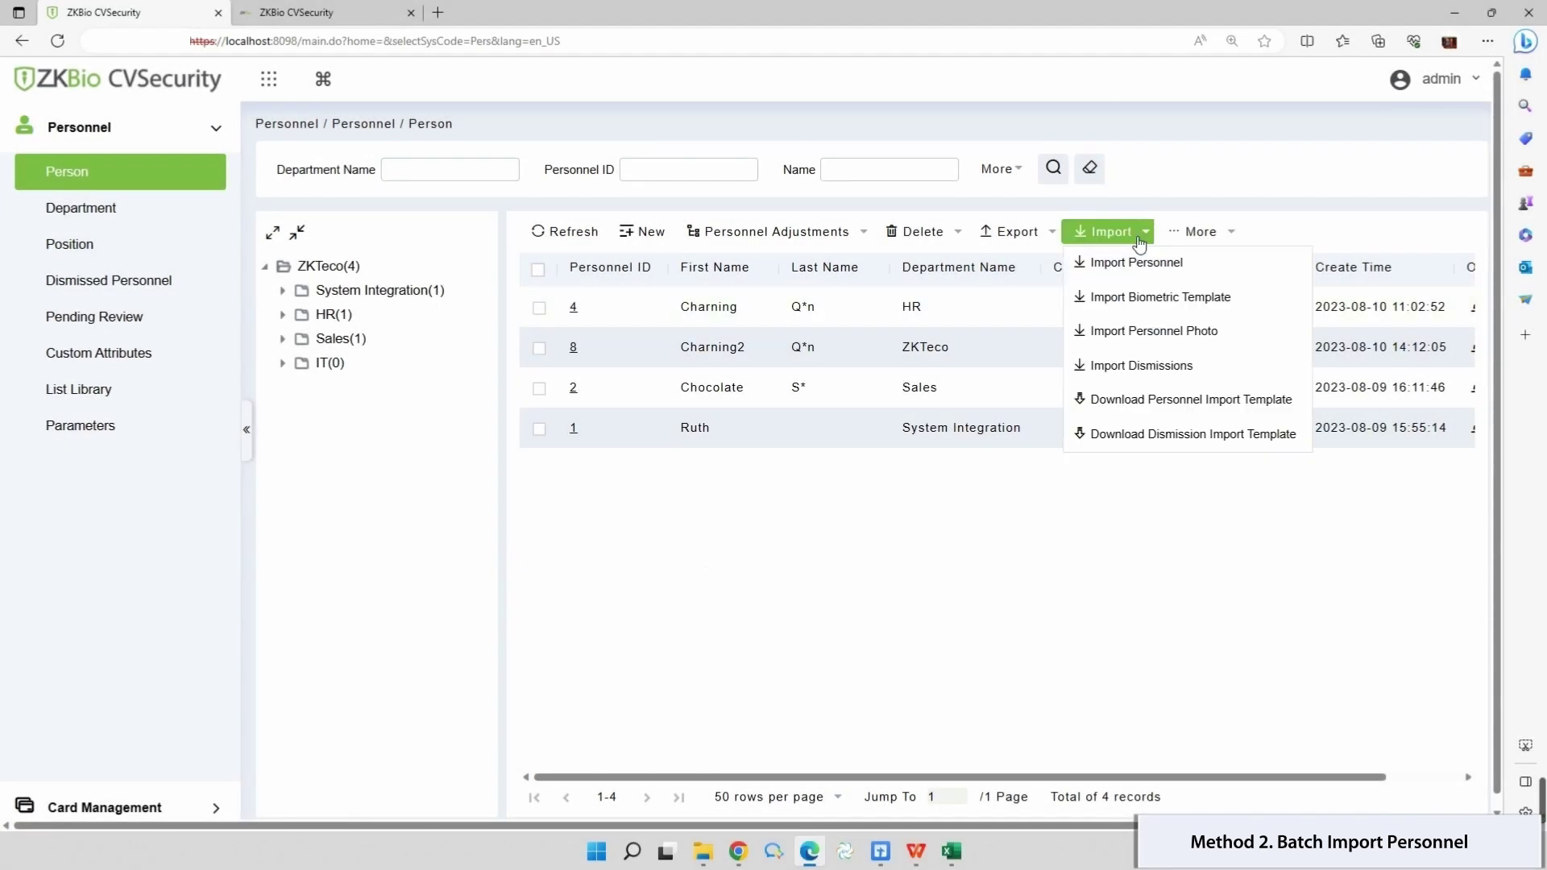
{"action": "left_click", "coordinate": [1134, 400]}
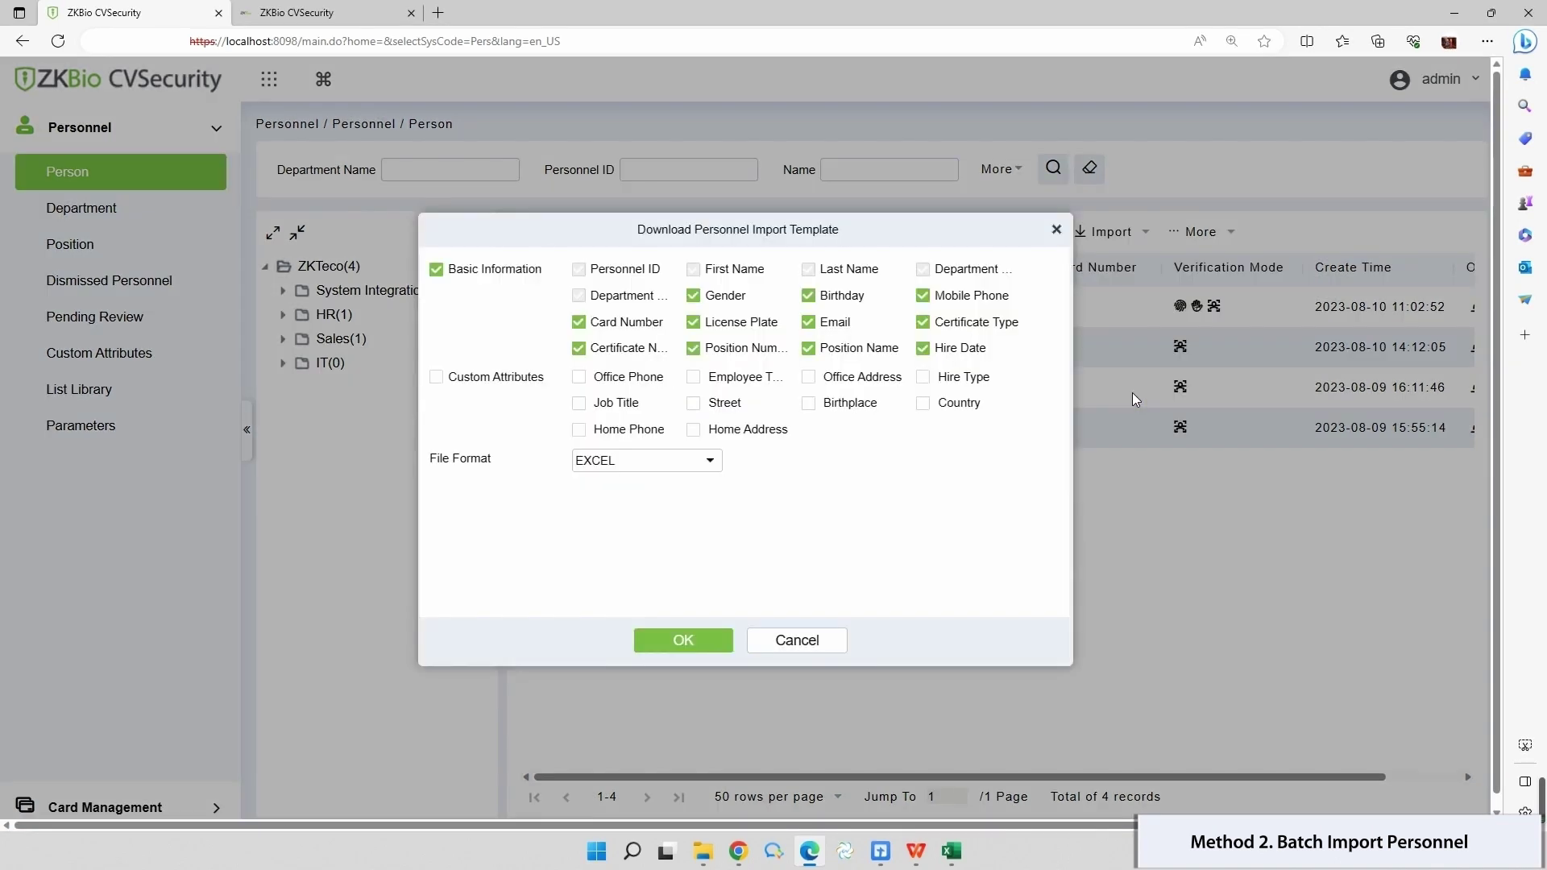
{"action": "left_click", "coordinate": [437, 271]}
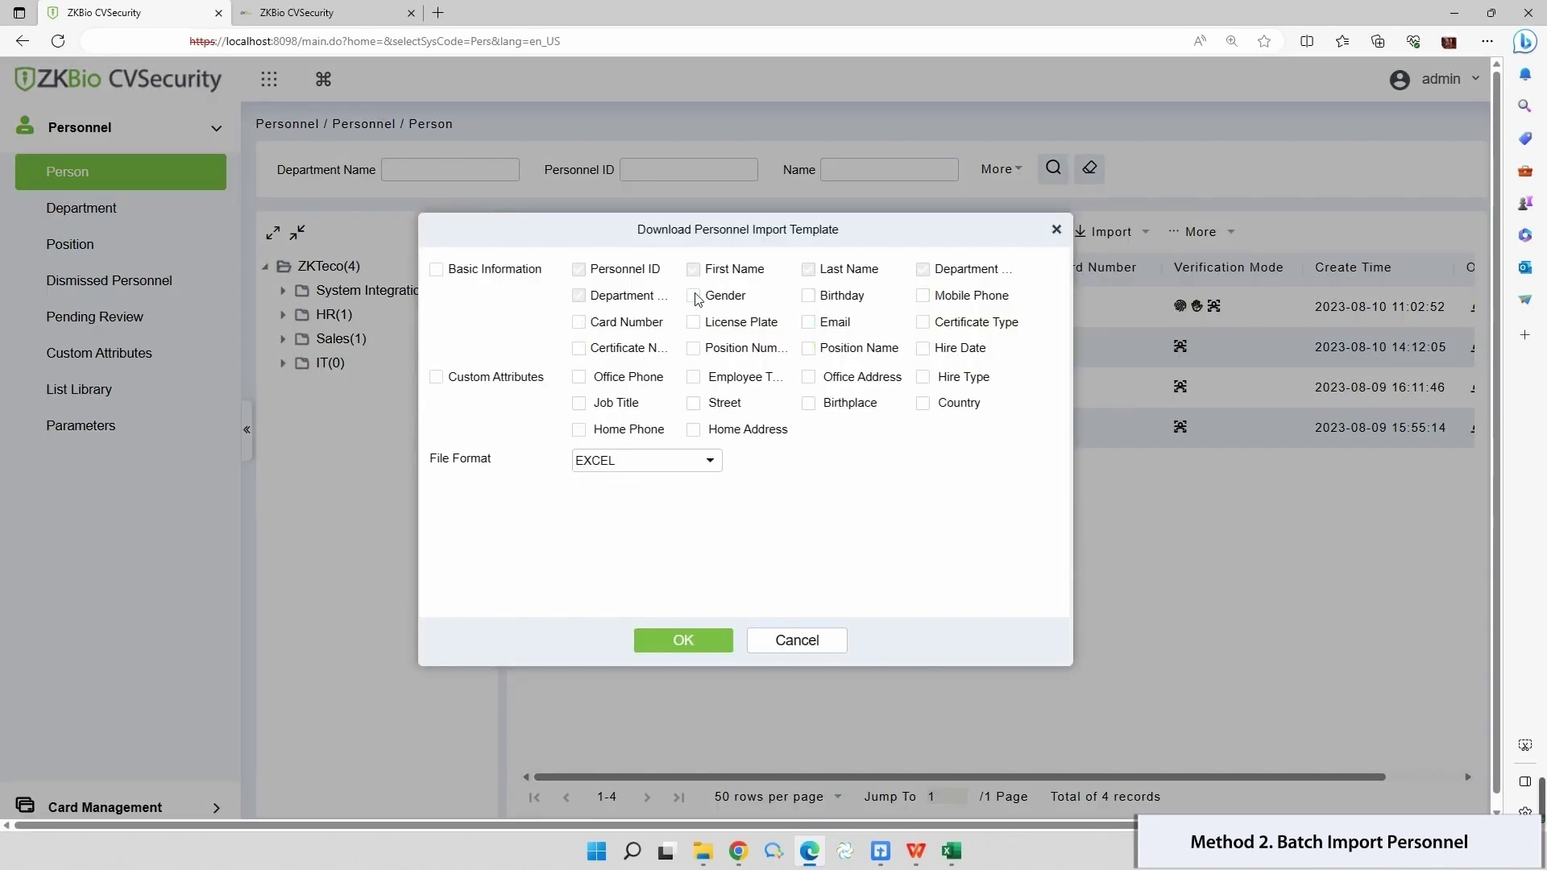
{"action": "left_click", "coordinate": [923, 322]}
{"action": "left_click", "coordinate": [579, 348]}
{"action": "left_click", "coordinate": [693, 348]}
{"action": "left_click", "coordinate": [808, 348]}
{"action": "left_click", "coordinate": [699, 640]}
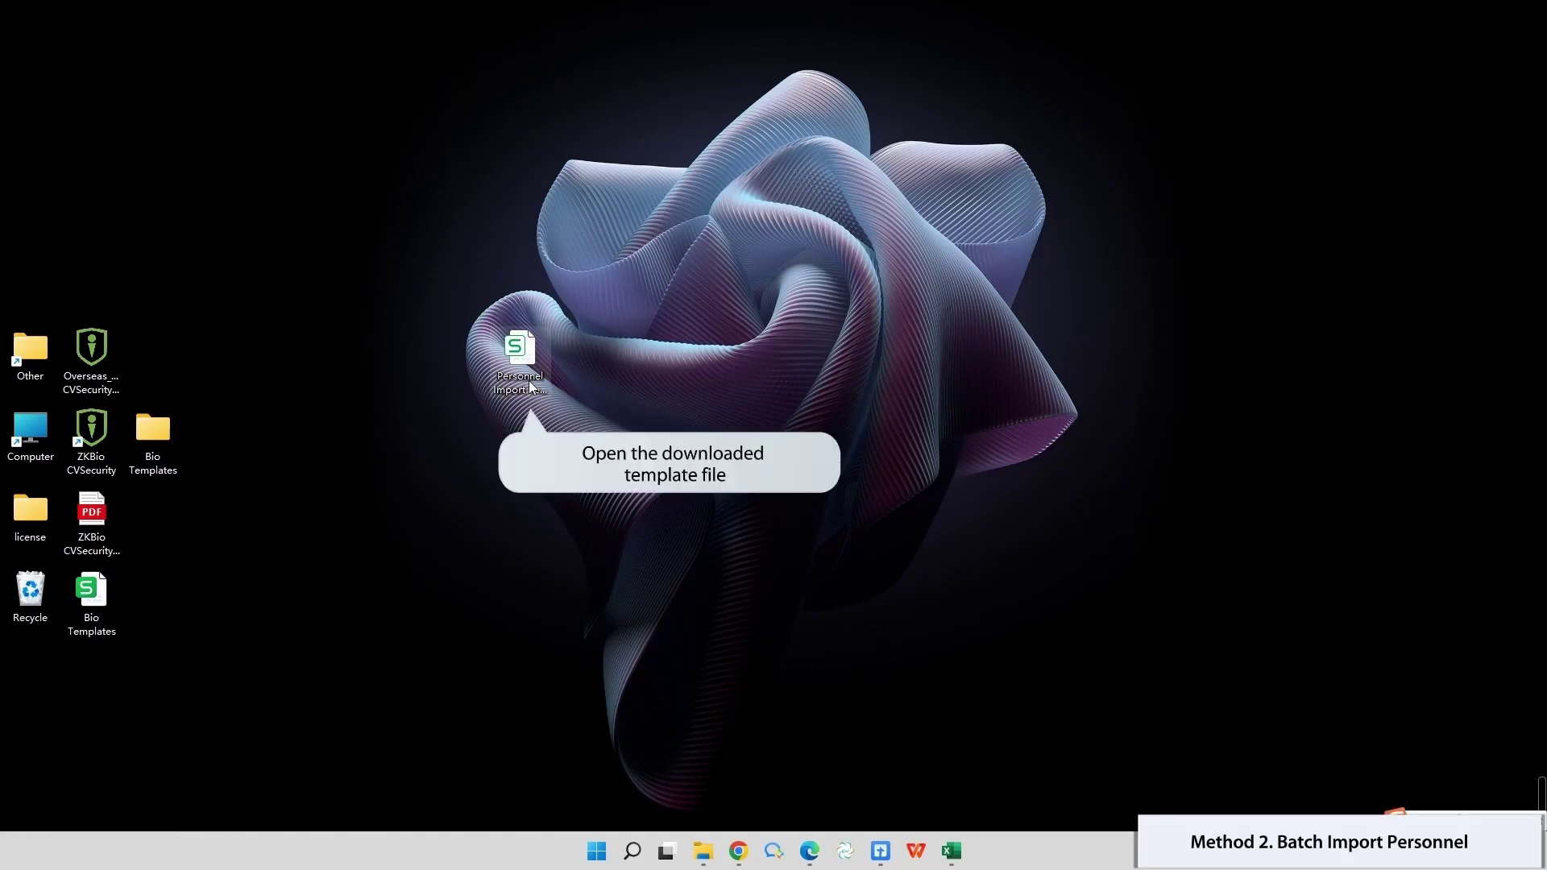
Step: Open the import template in Excel and autofit columns E, H, I and J
{"action": "left_click", "coordinate": [532, 387]}
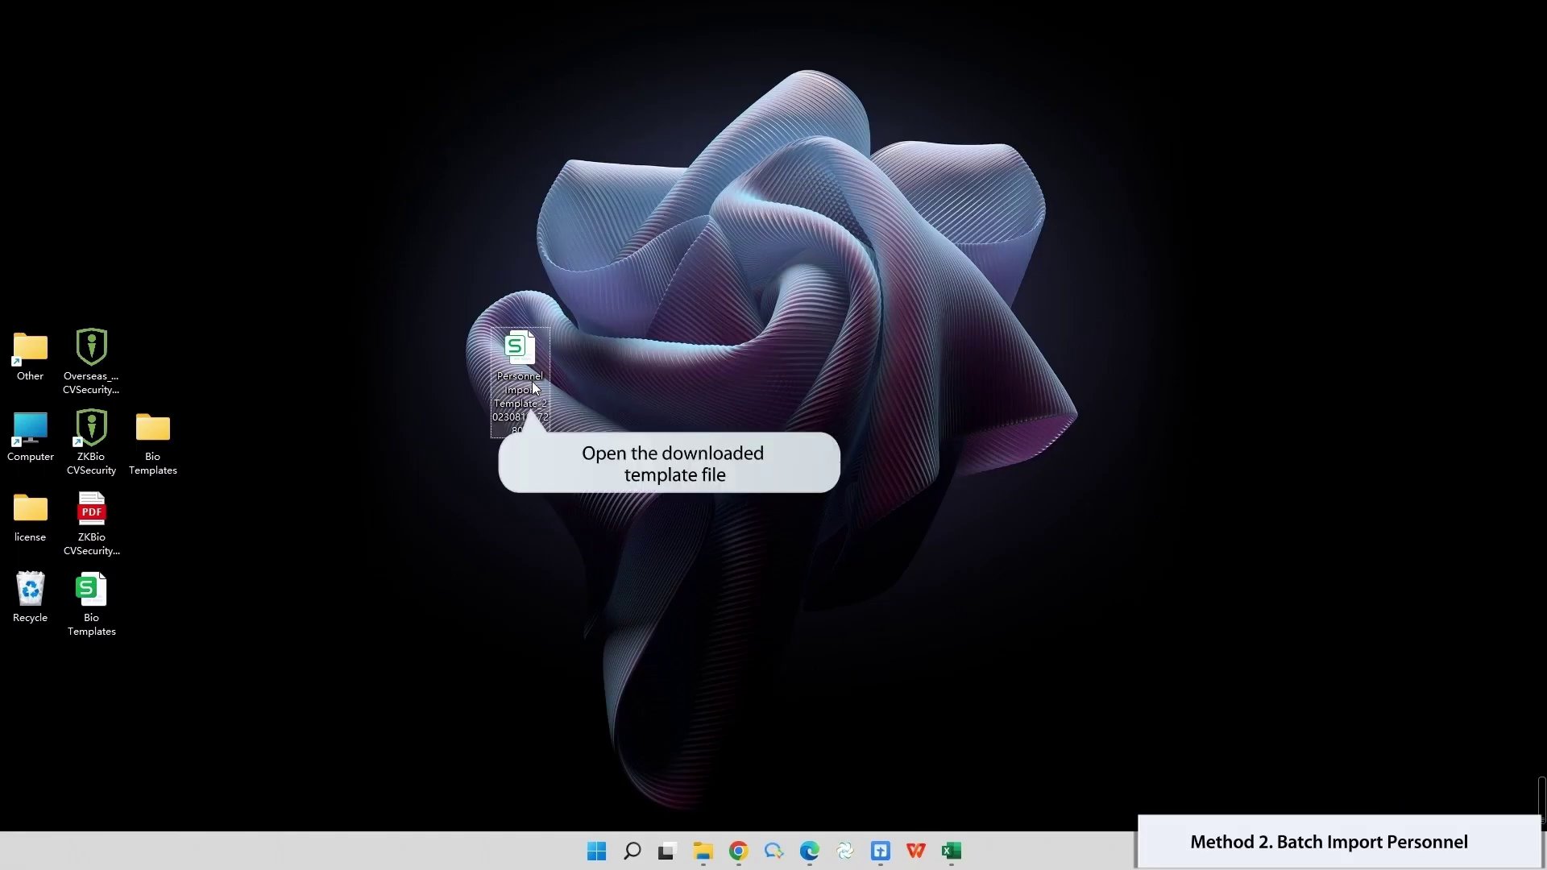
{"action": "double_click", "coordinate": [534, 381]}
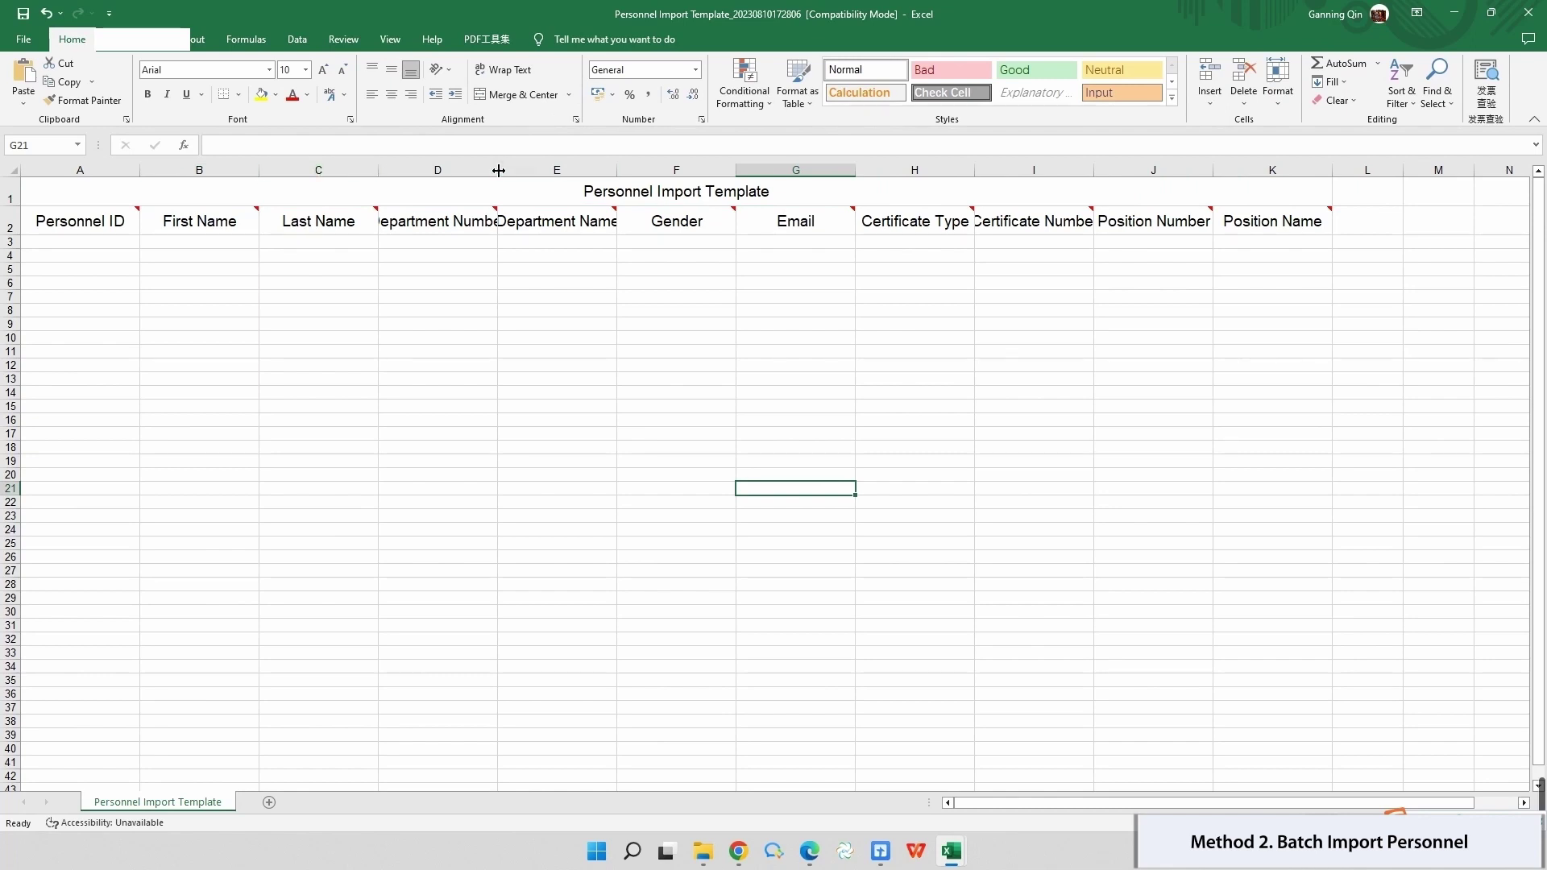
{"action": "double_click", "coordinate": [642, 169]}
{"action": "double_click", "coordinate": [1024, 169]}
{"action": "double_click", "coordinate": [1154, 169]}
{"action": "double_click", "coordinate": [1298, 169]}
Step: Paste the four personnel records, IDs 10–13, starting at cell A3
{"action": "left_click", "coordinate": [54, 239]}
{"action": "key", "text": "ctrl+v"}
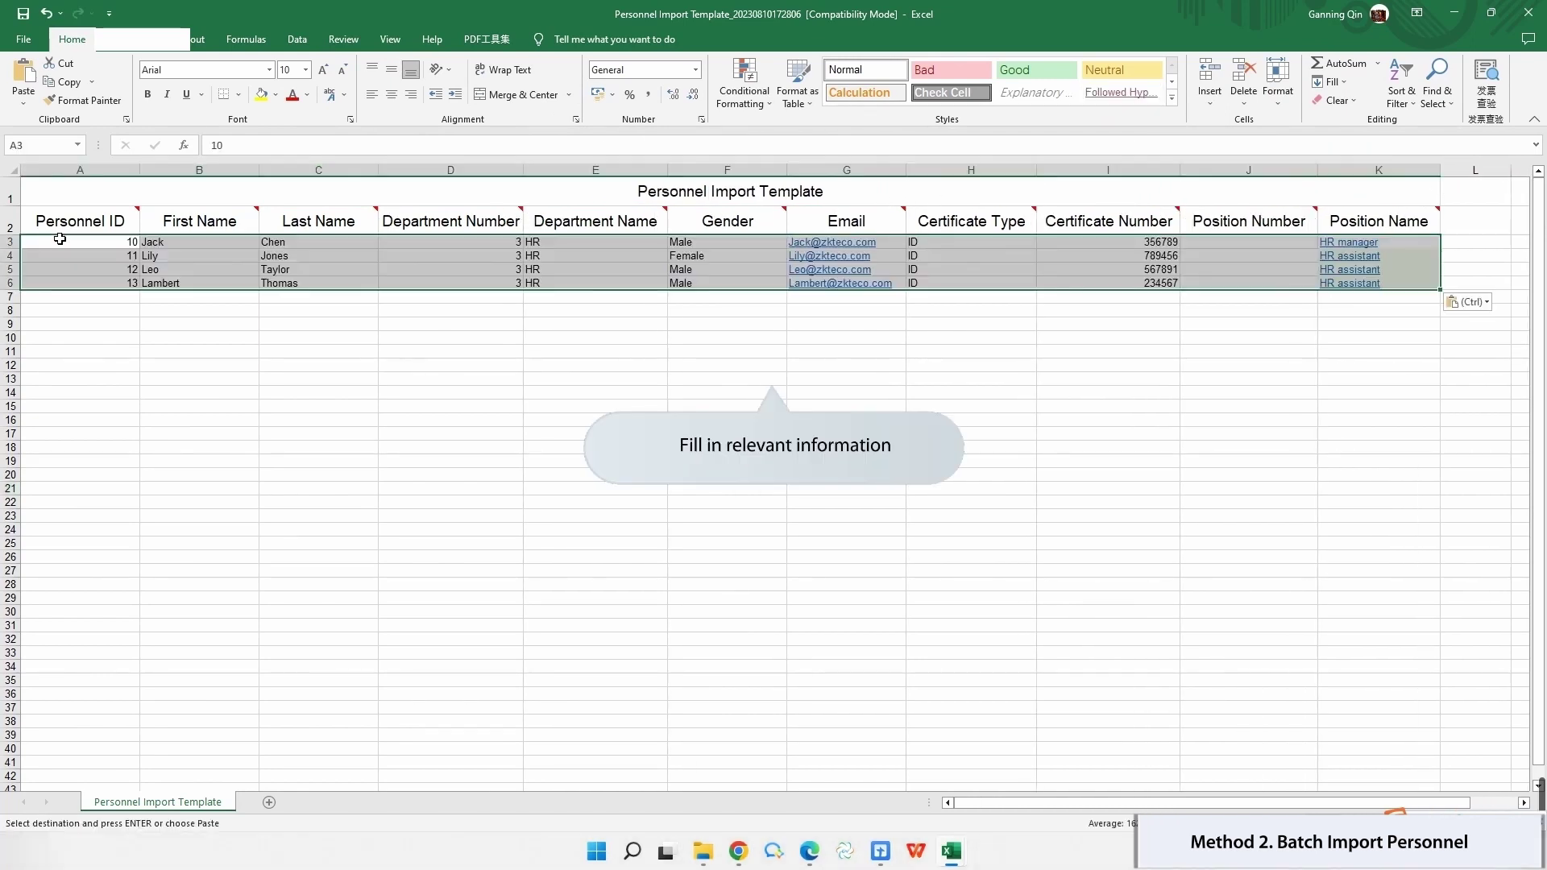
{"action": "left_click", "coordinate": [846, 461]}
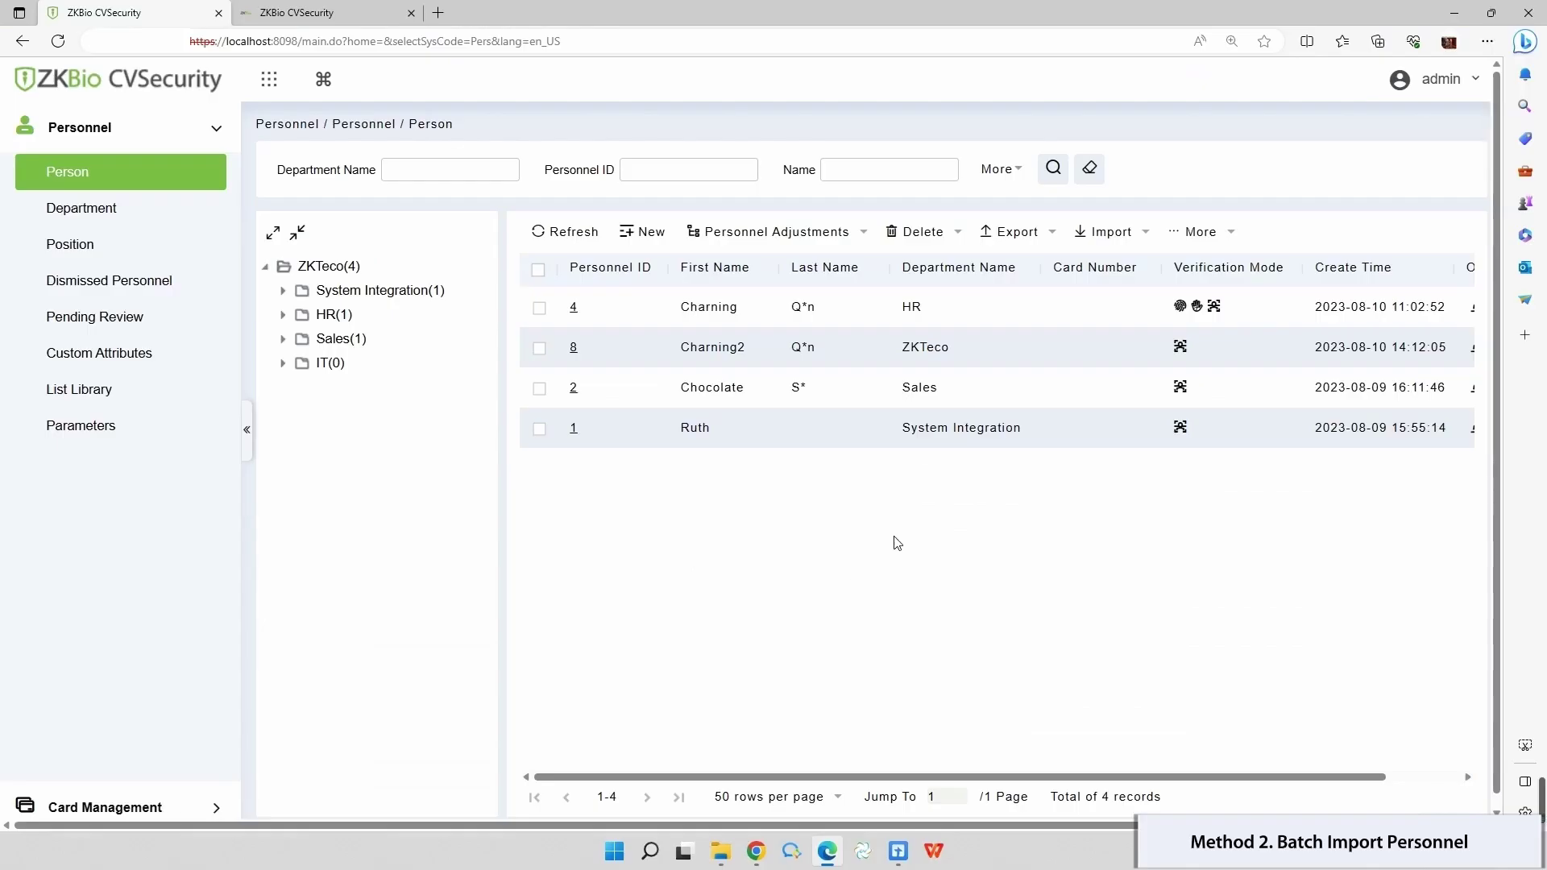
Step: Import the filled Personnel Import Template with Update Existing Data set to Yes
{"action": "left_click", "coordinate": [1099, 232]}
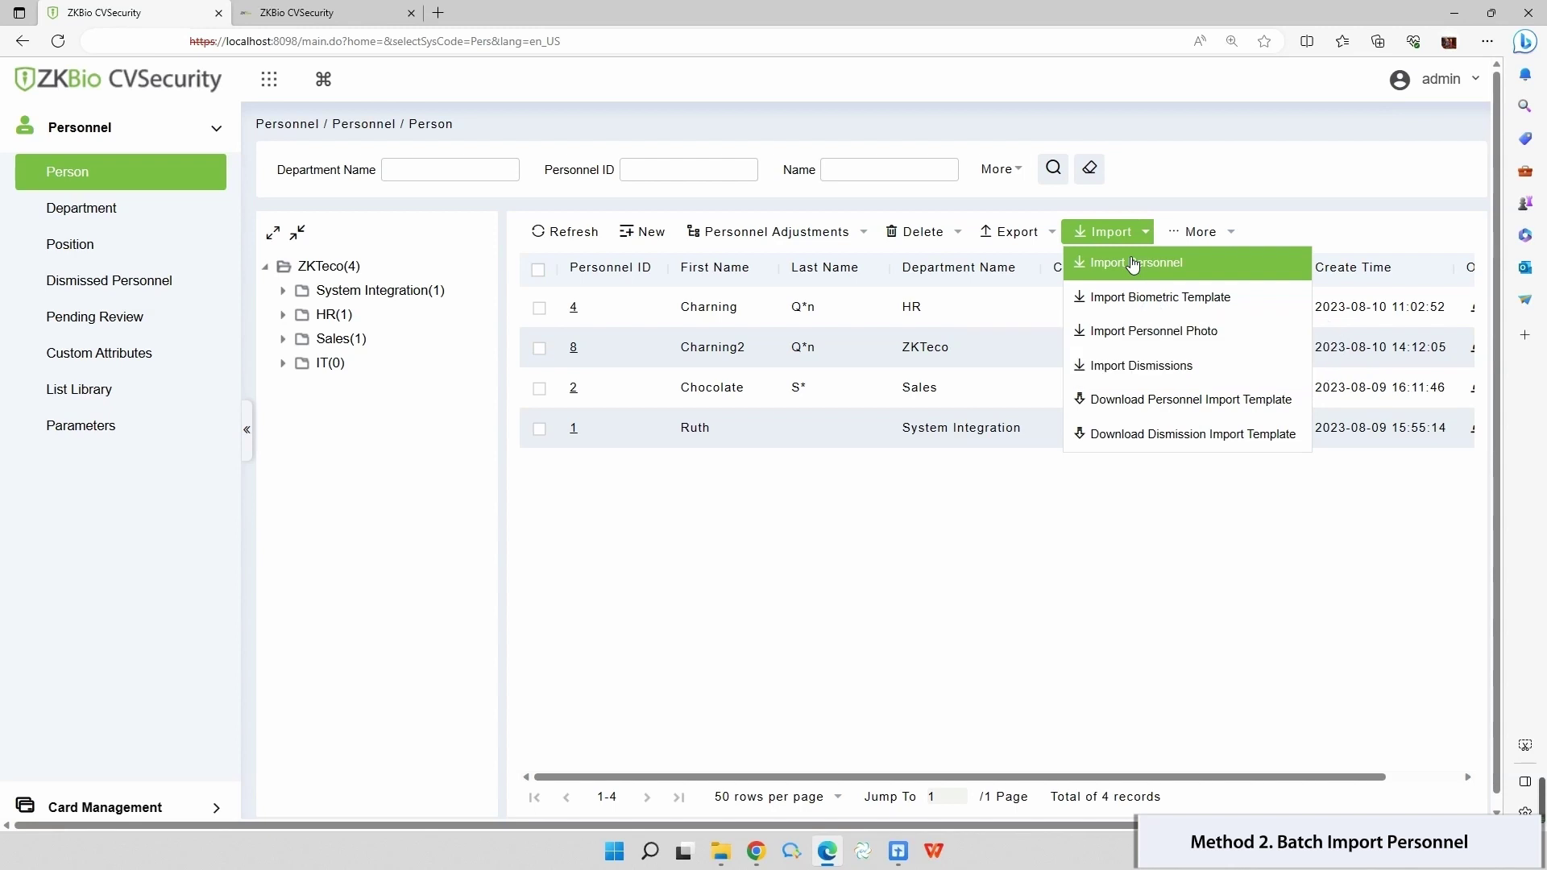
{"action": "left_click", "coordinate": [1133, 265]}
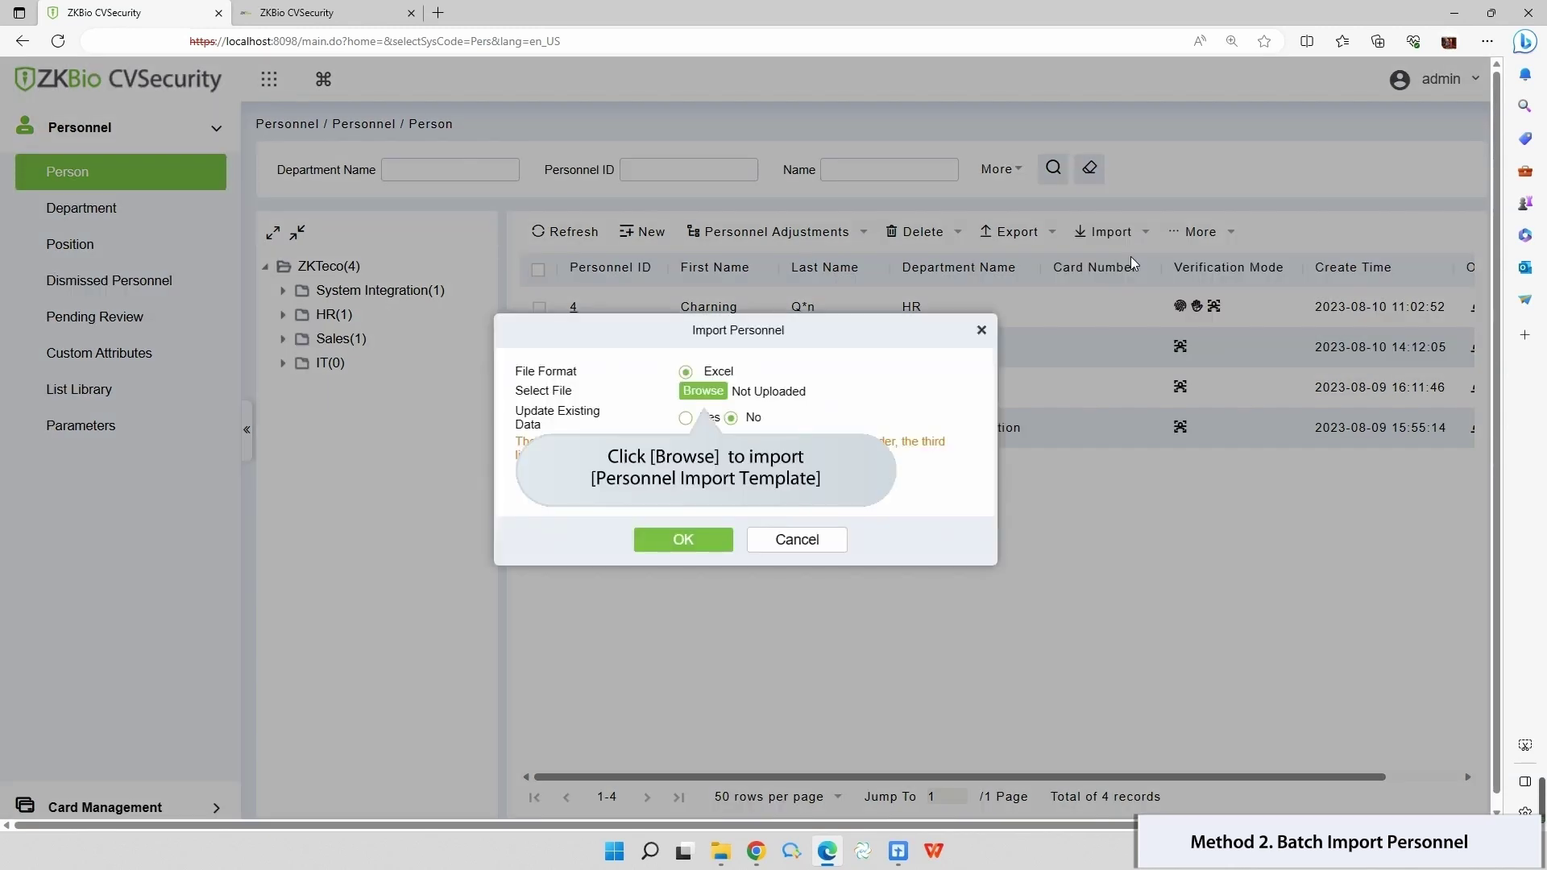
{"action": "left_click", "coordinate": [704, 392]}
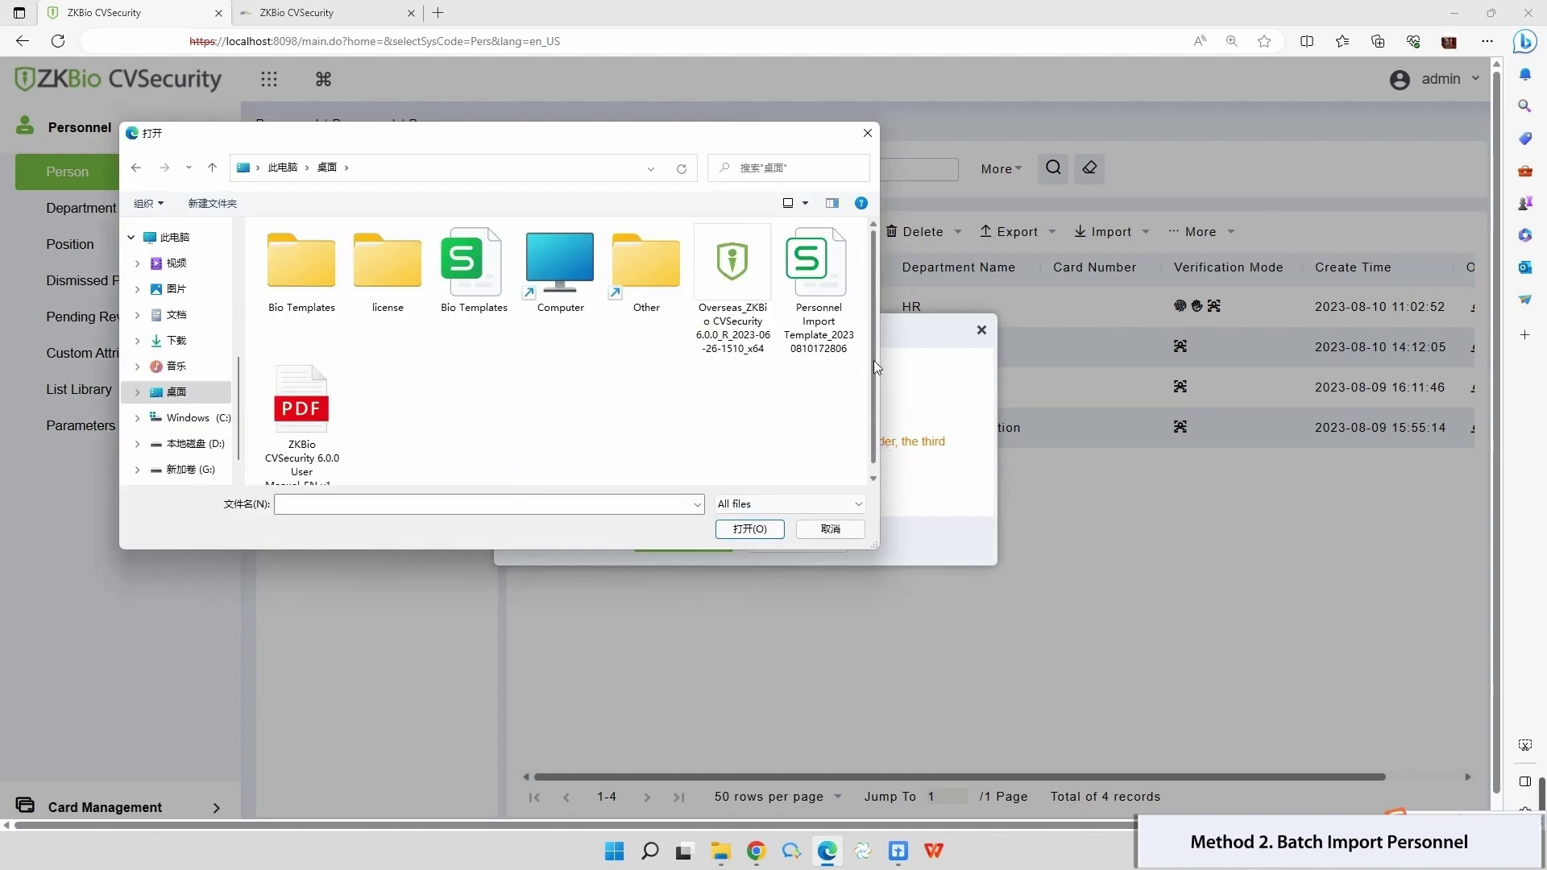
{"action": "left_click", "coordinate": [838, 256]}
{"action": "left_click", "coordinate": [751, 528]}
{"action": "left_click", "coordinate": [671, 427]}
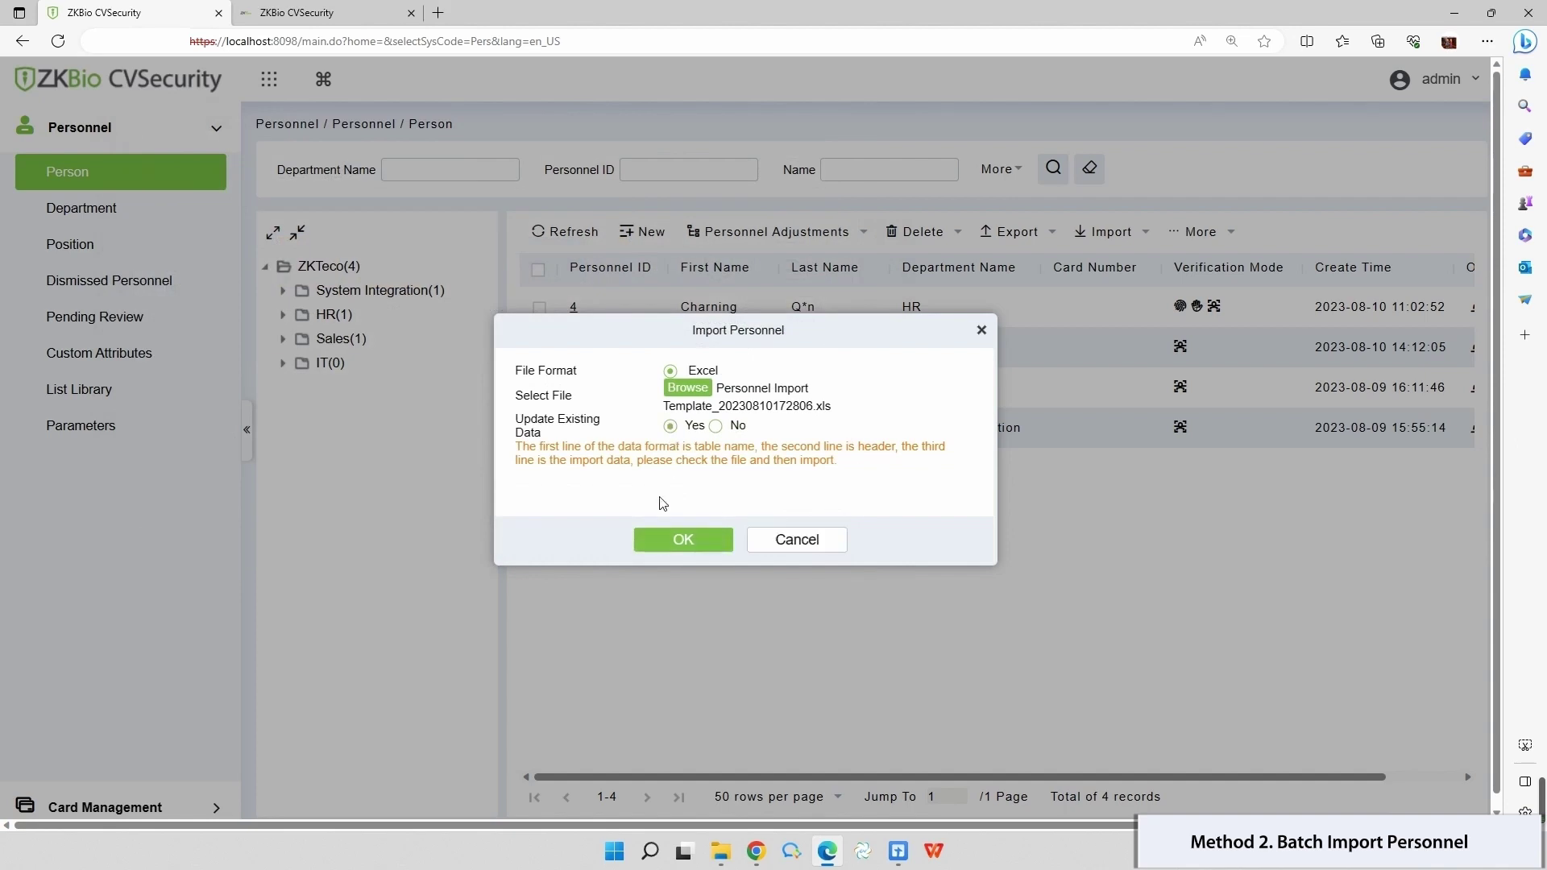
{"action": "left_click", "coordinate": [666, 541]}
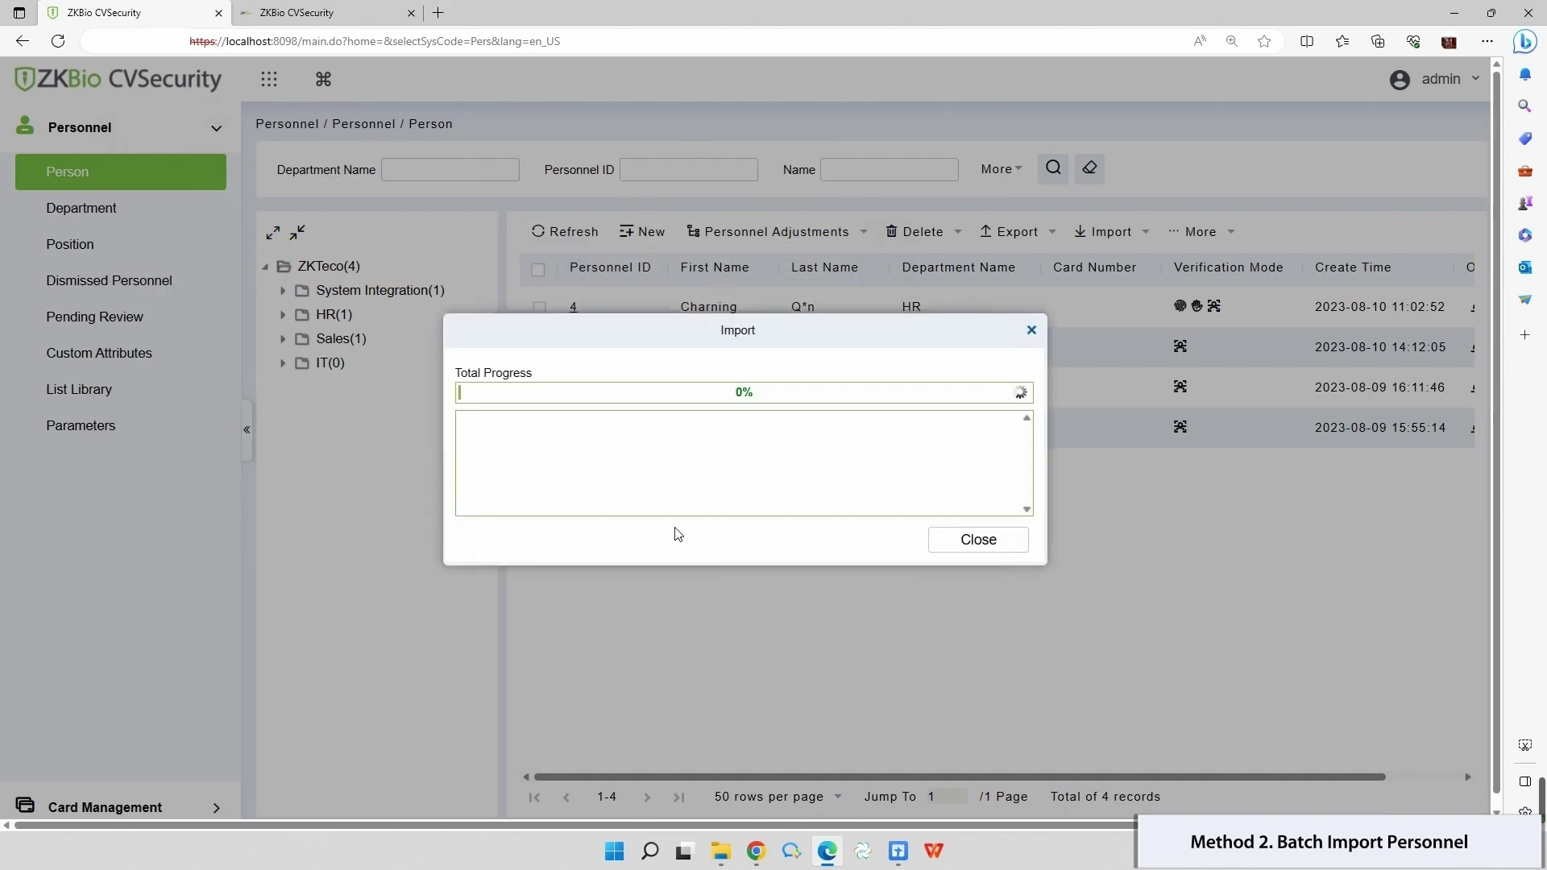
{"action": "left_click", "coordinate": [971, 537]}
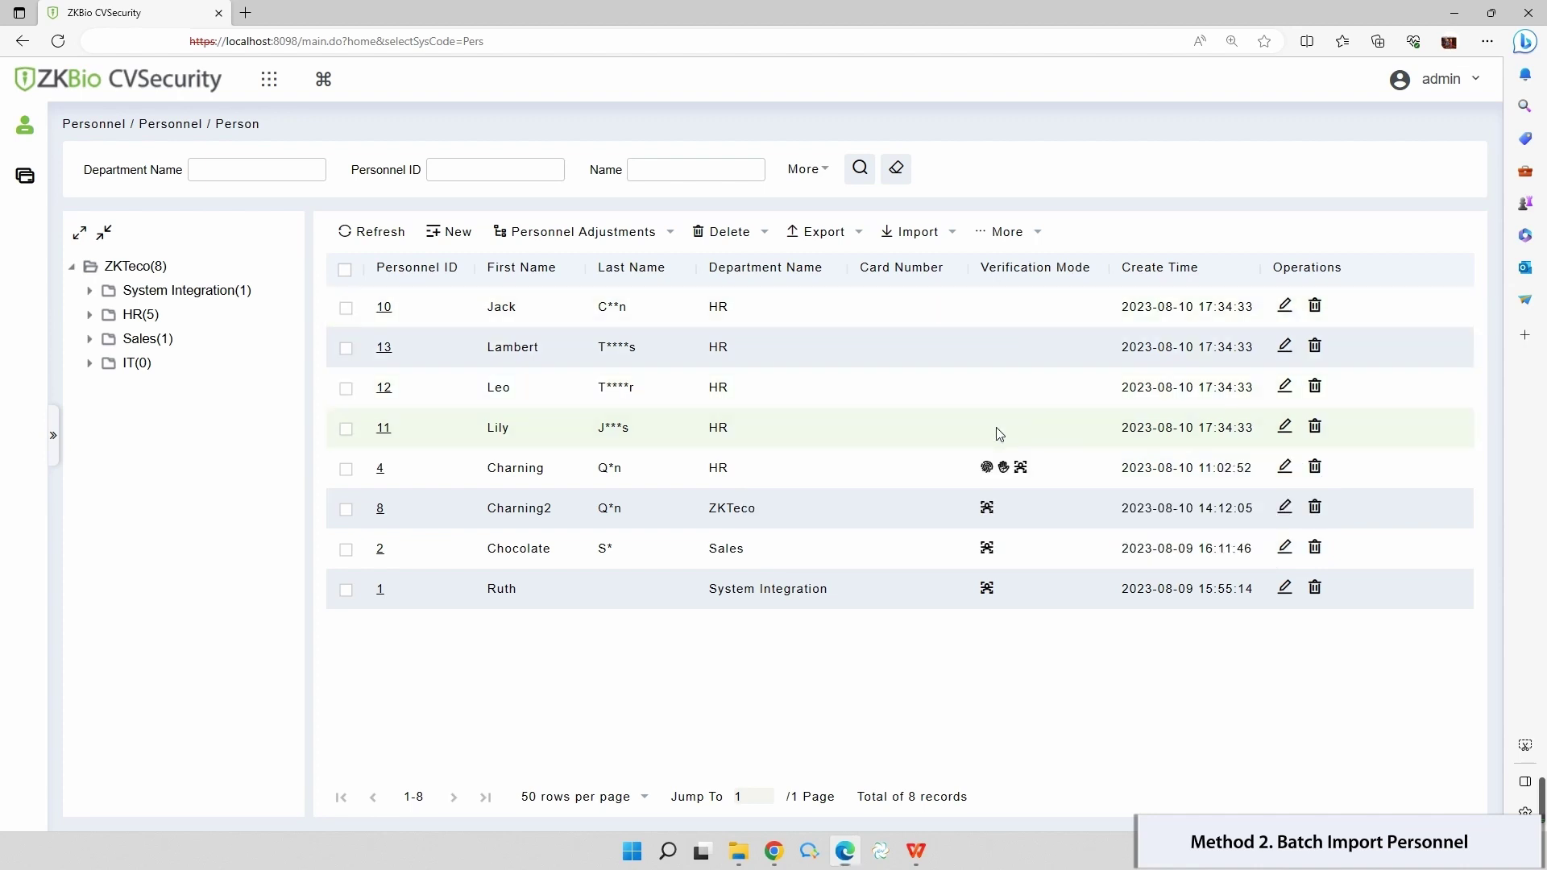
Step: Upload photos 10–13 from the Bio Templates folder as personal and face pictures
{"action": "left_click", "coordinate": [931, 242]}
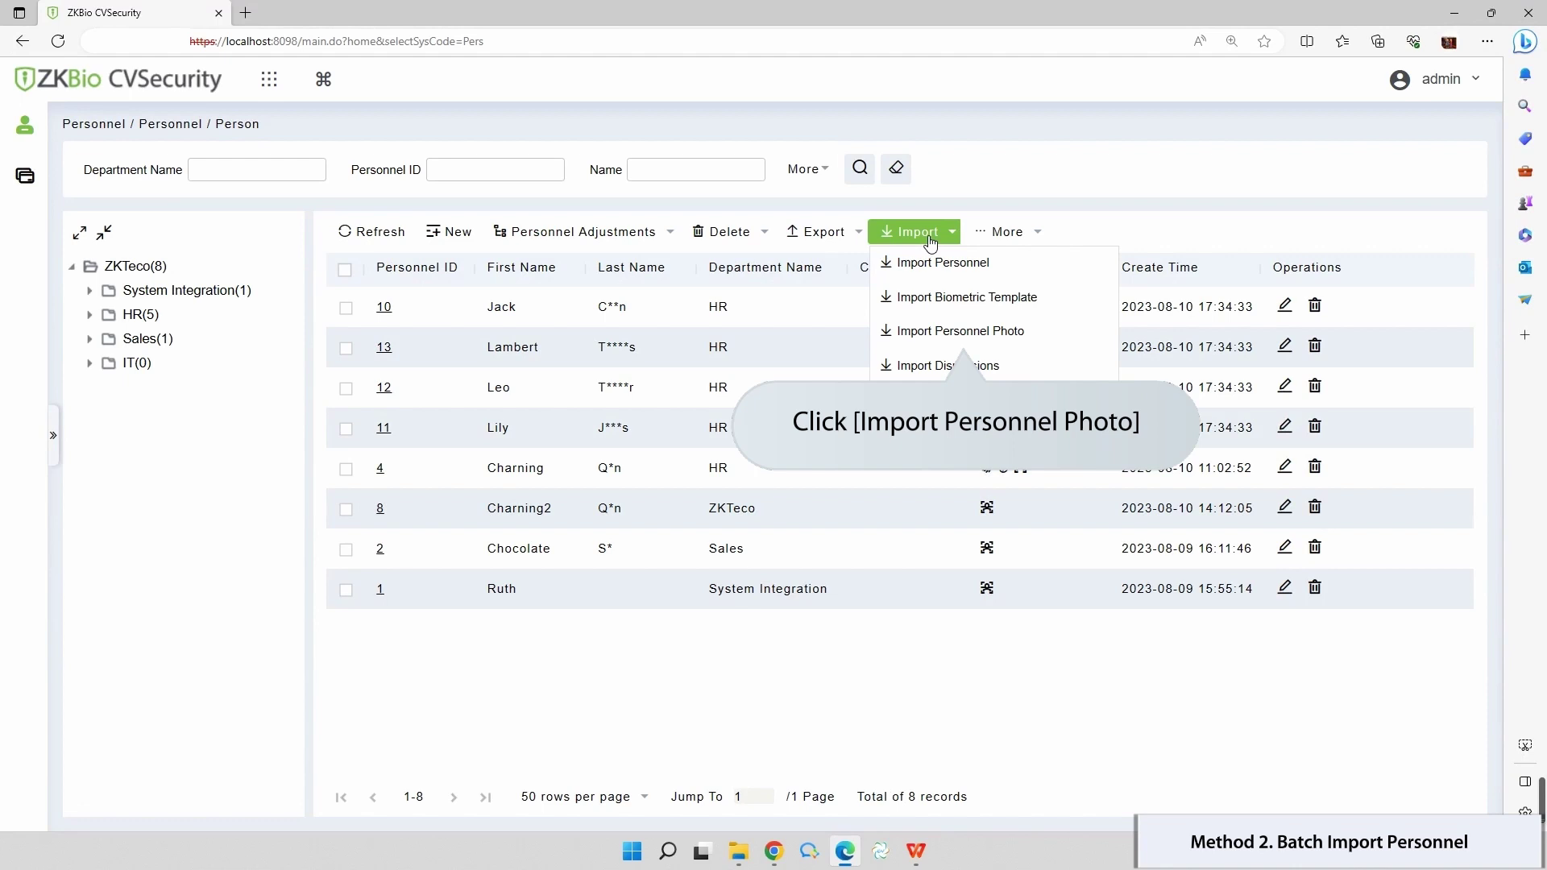
{"action": "left_click", "coordinate": [946, 332]}
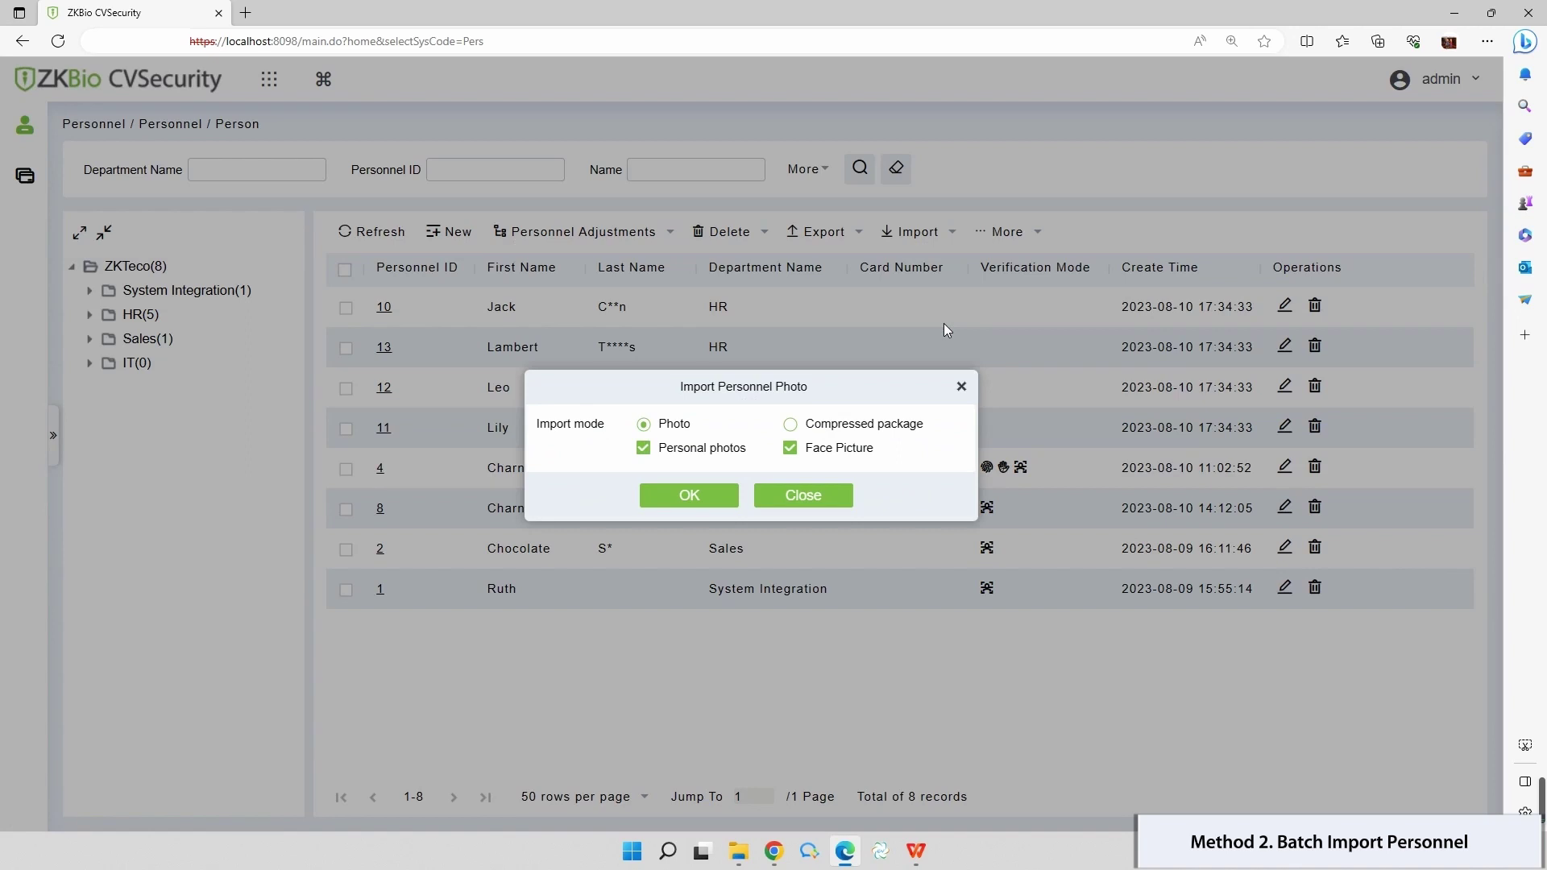
{"action": "left_click", "coordinate": [685, 499]}
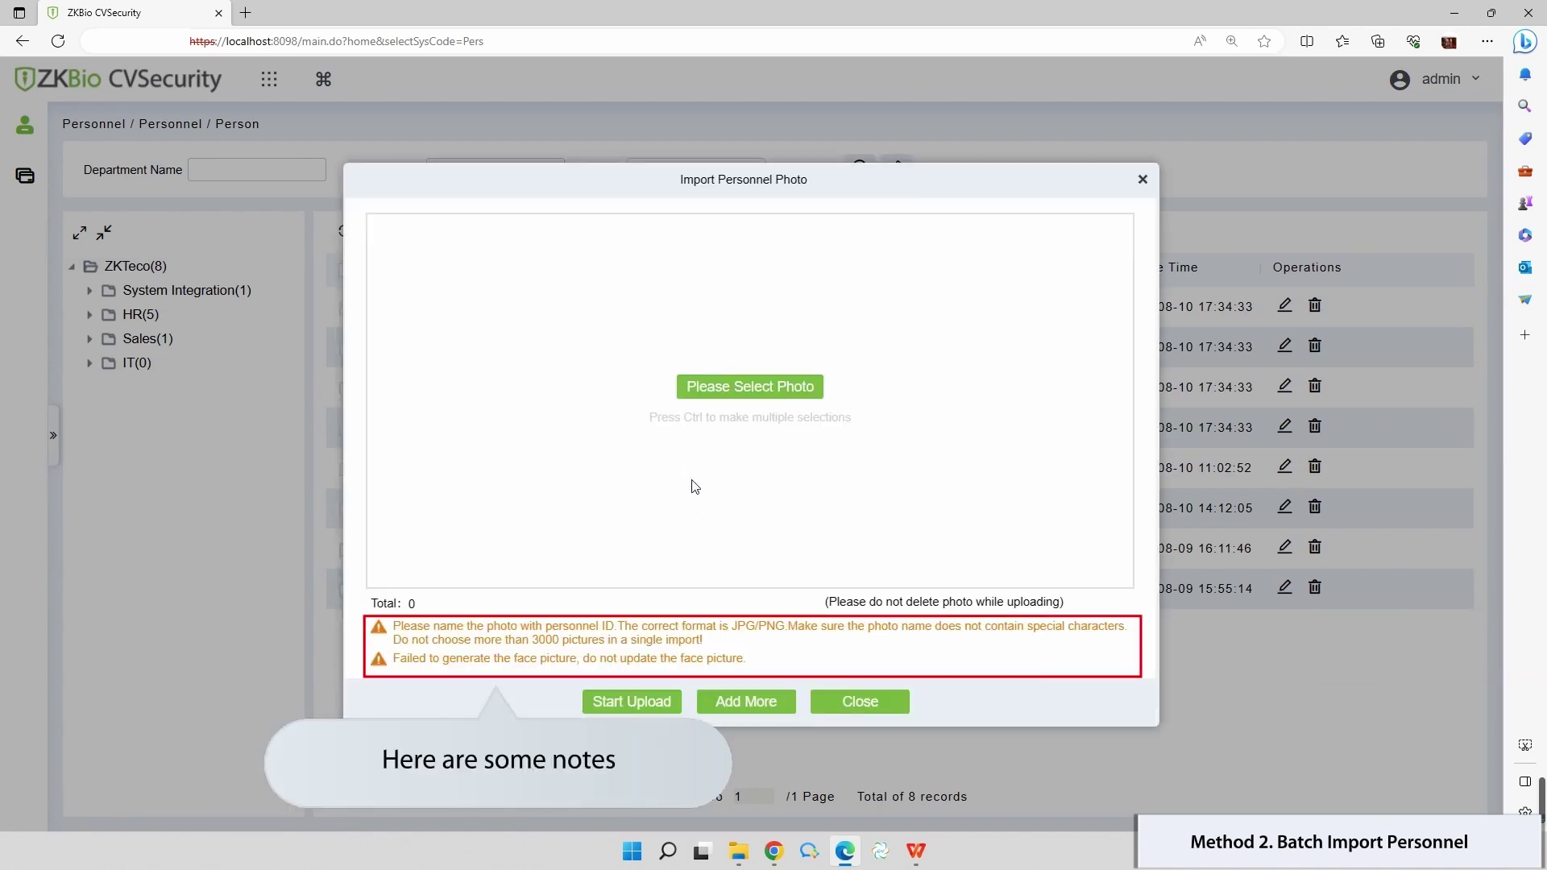
{"action": "left_click", "coordinate": [765, 393]}
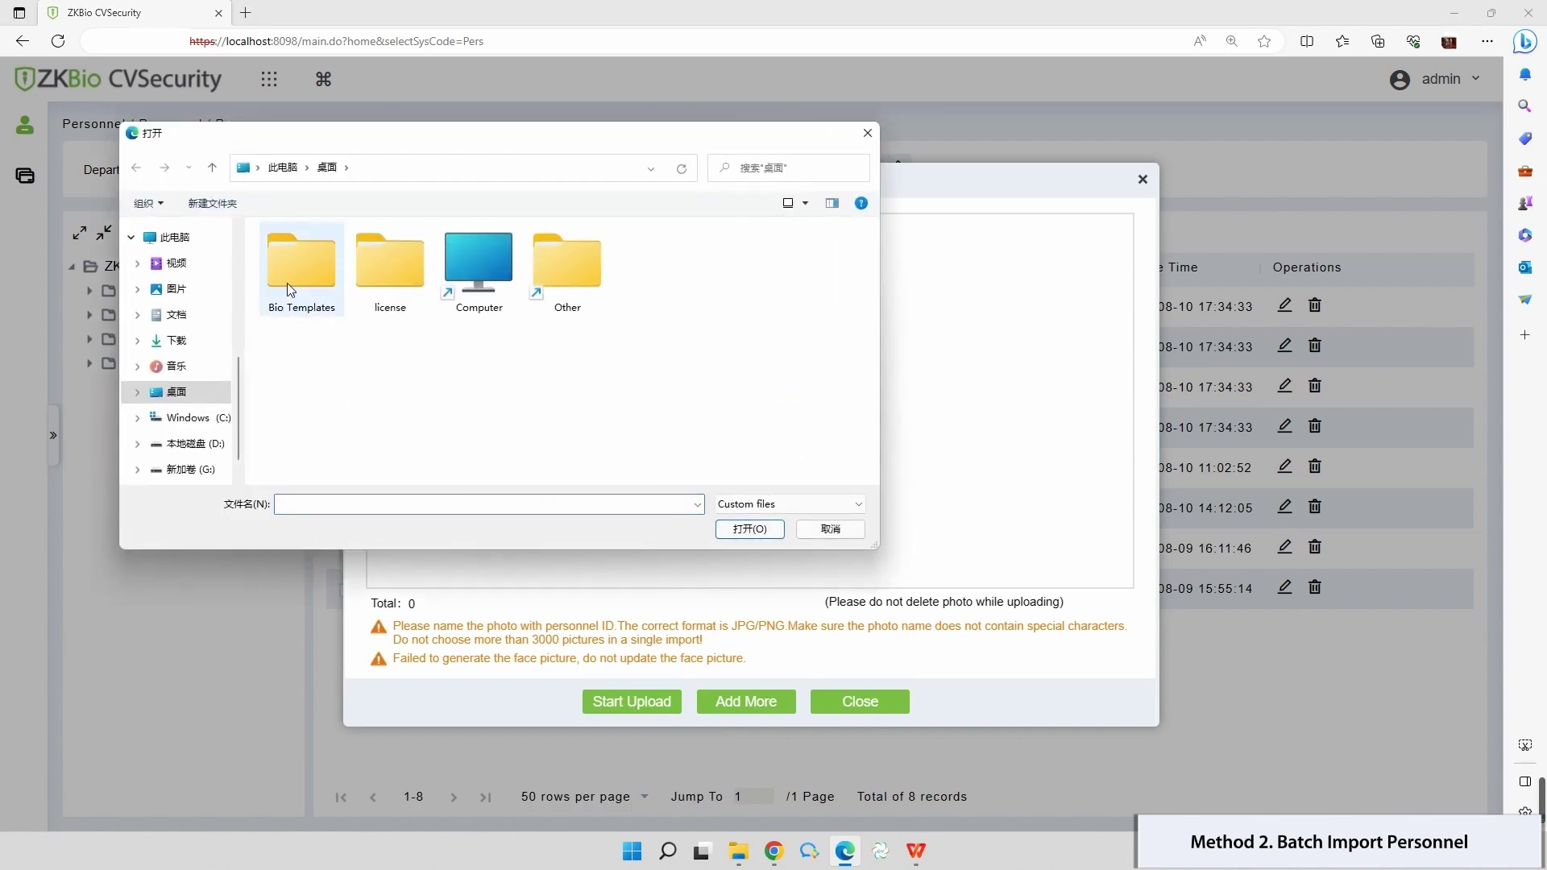
{"action": "double_click", "coordinate": [288, 279]}
{"action": "left_click_drag", "start_coordinate": [654, 382], "coordinate": [259, 250]}
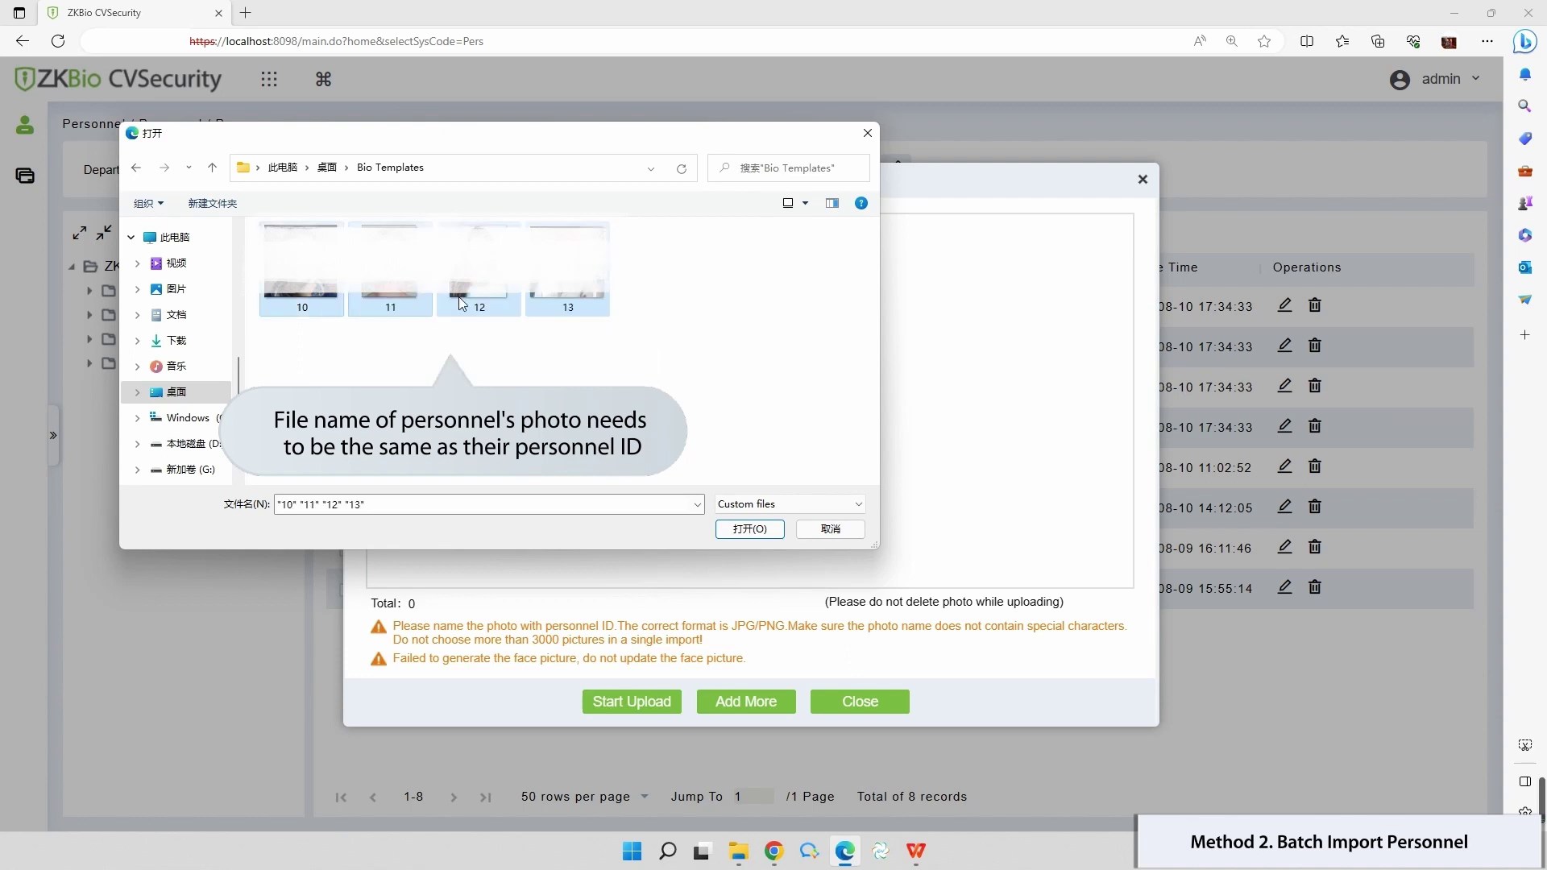
{"action": "left_click", "coordinate": [750, 528]}
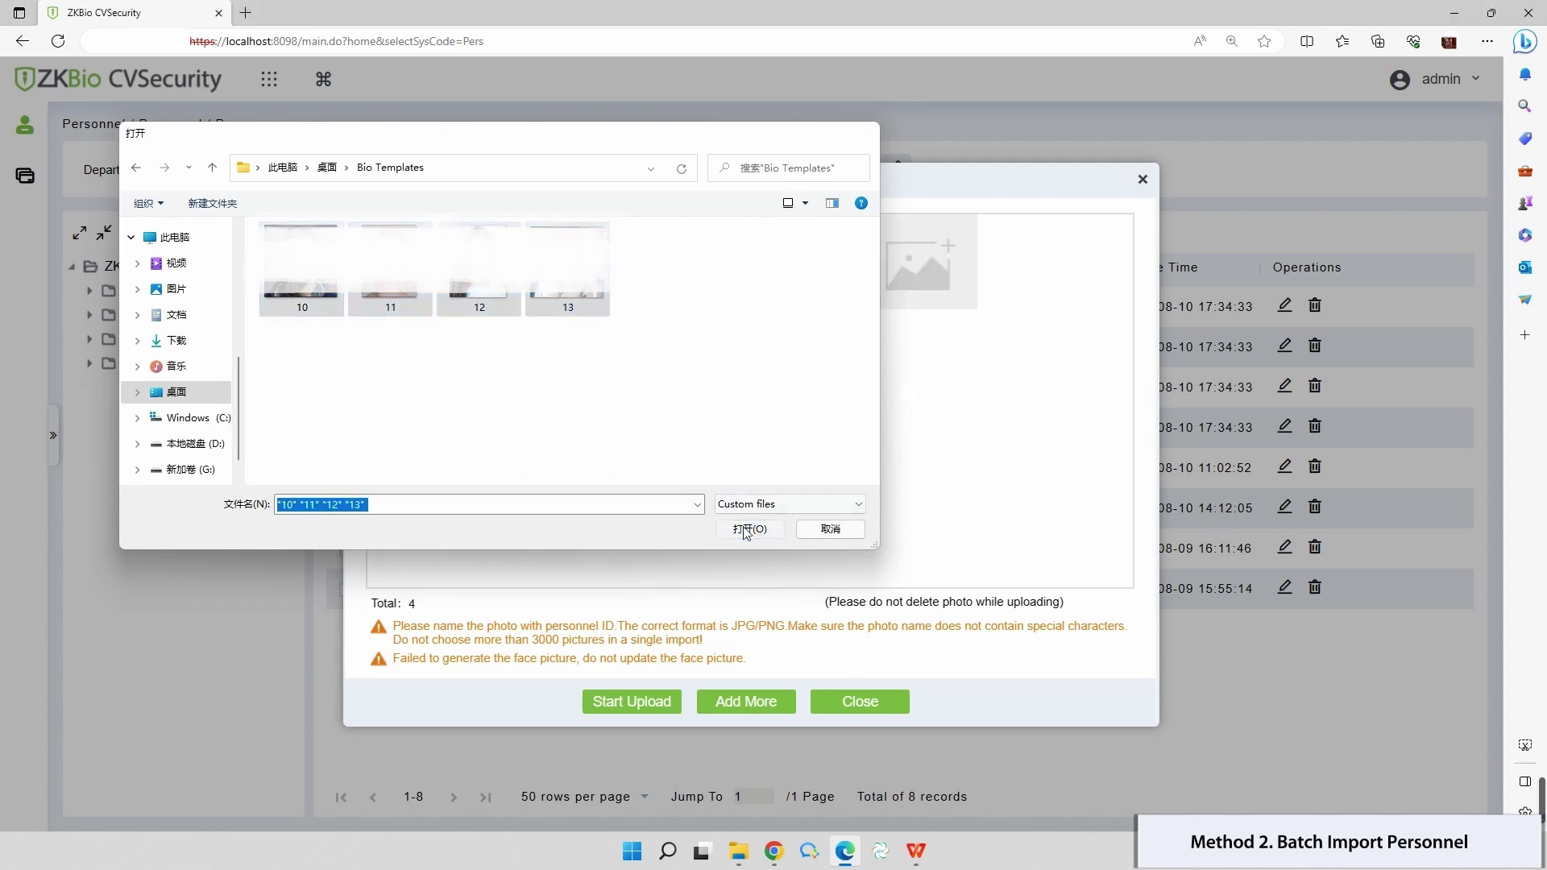
{"action": "left_click", "coordinate": [652, 703]}
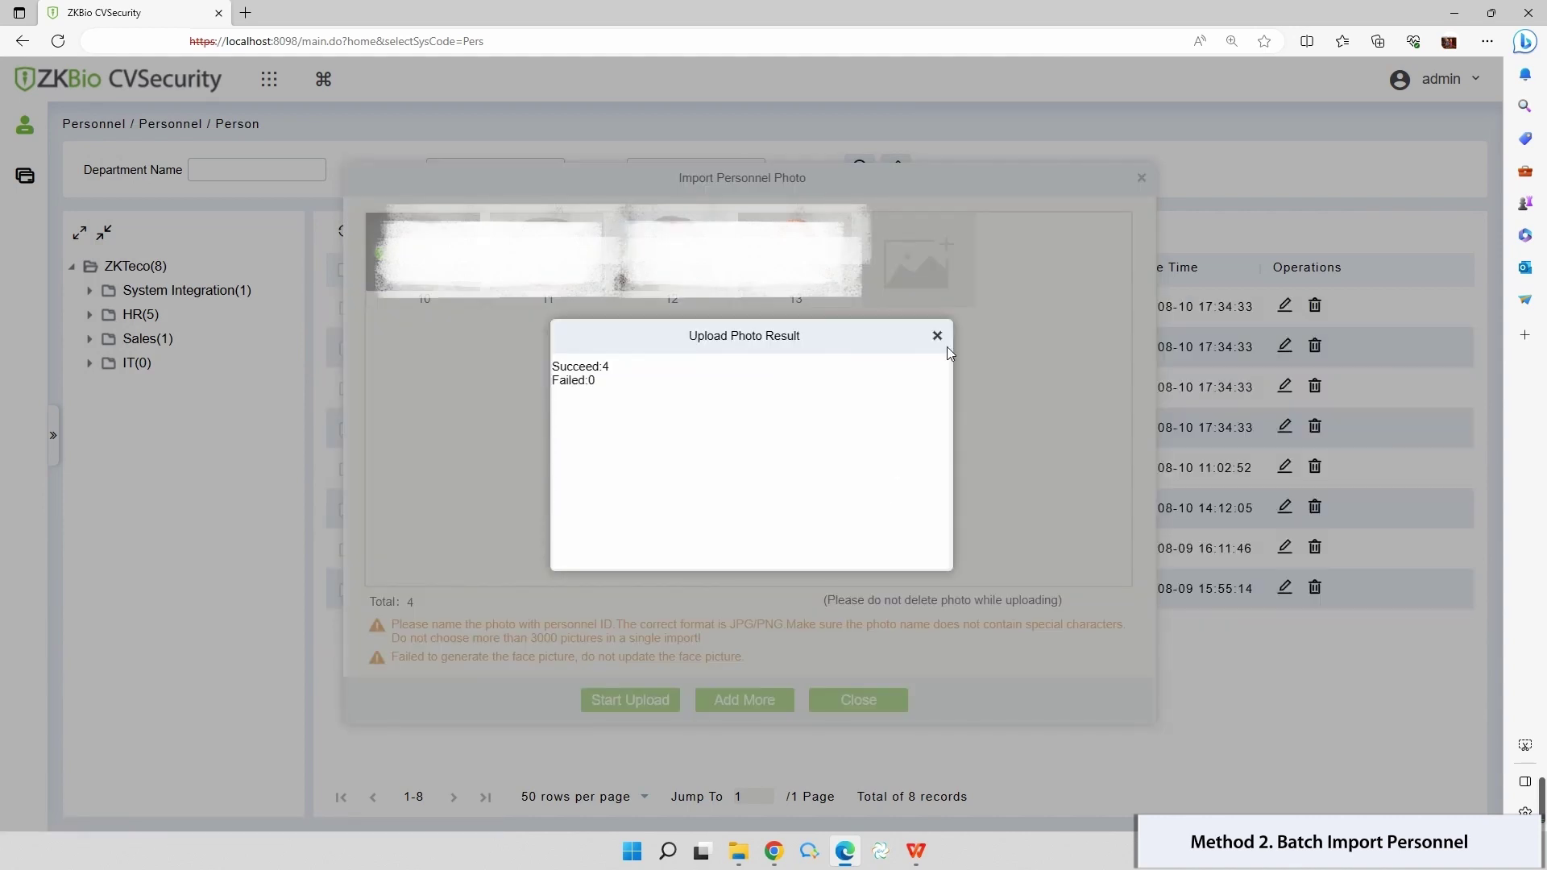
{"action": "left_click", "coordinate": [937, 335]}
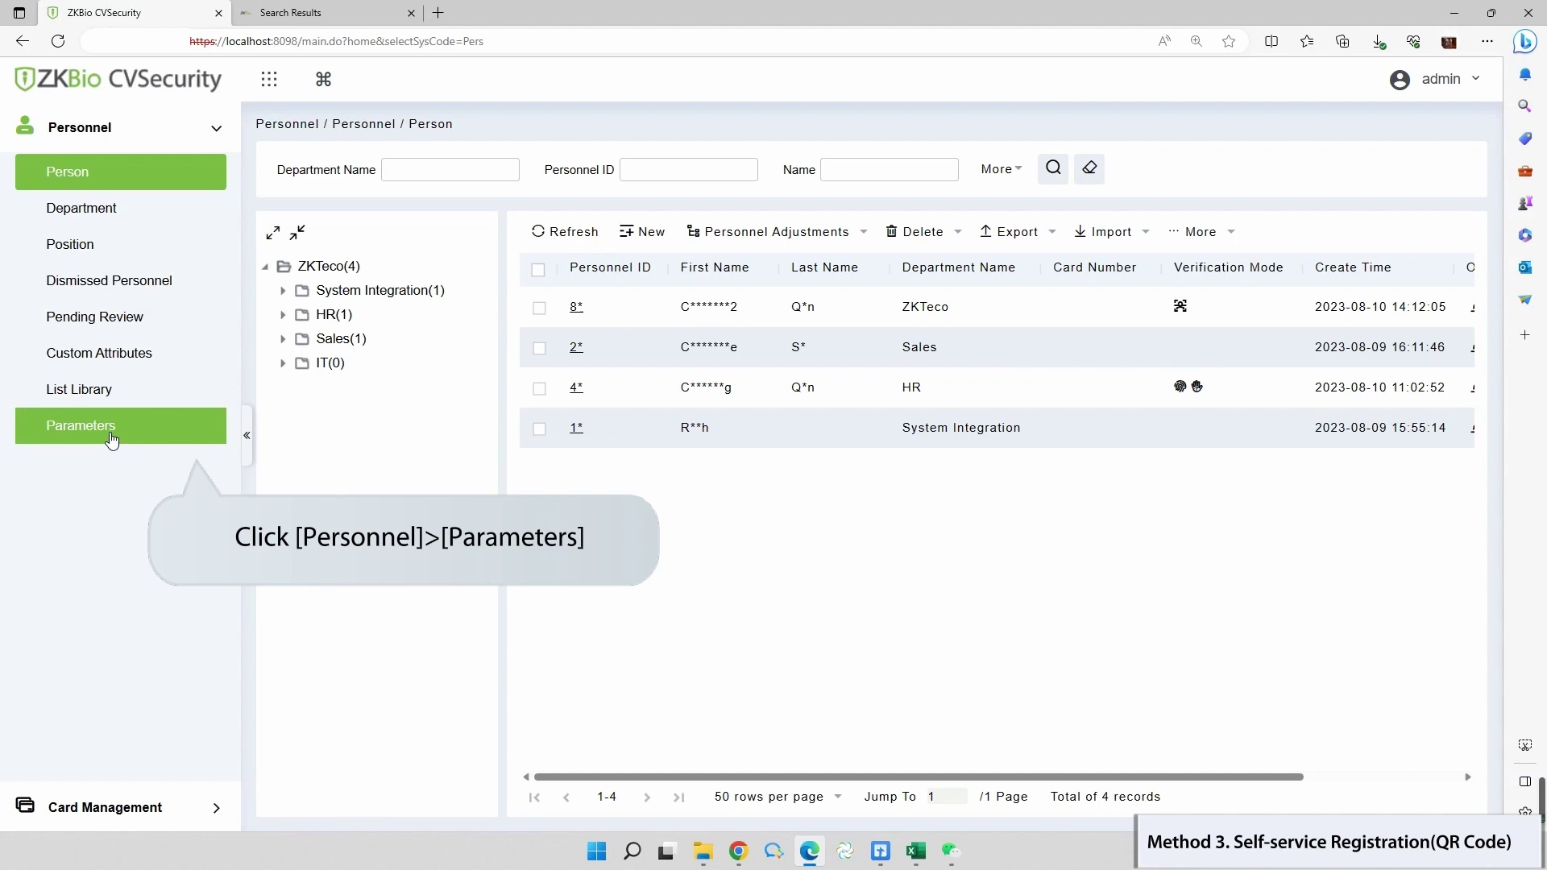
{"action": "left_click", "coordinate": [112, 439]}
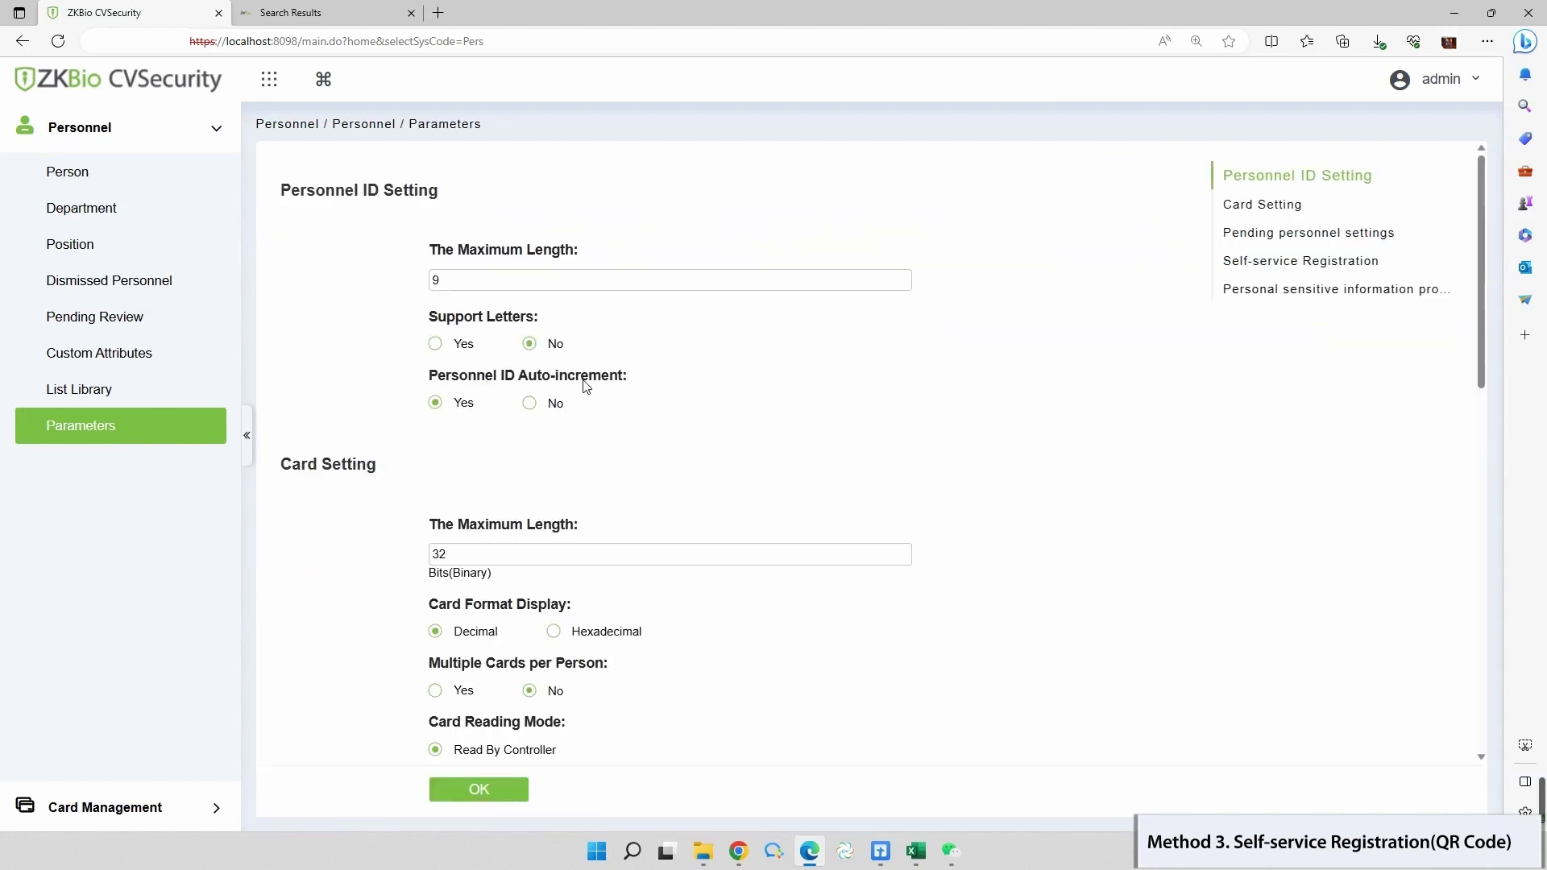
{"action": "scroll", "coordinate": [586, 387], "scroll_direction": "down", "scroll_amount": 9}
{"action": "left_click", "coordinate": [642, 361]}
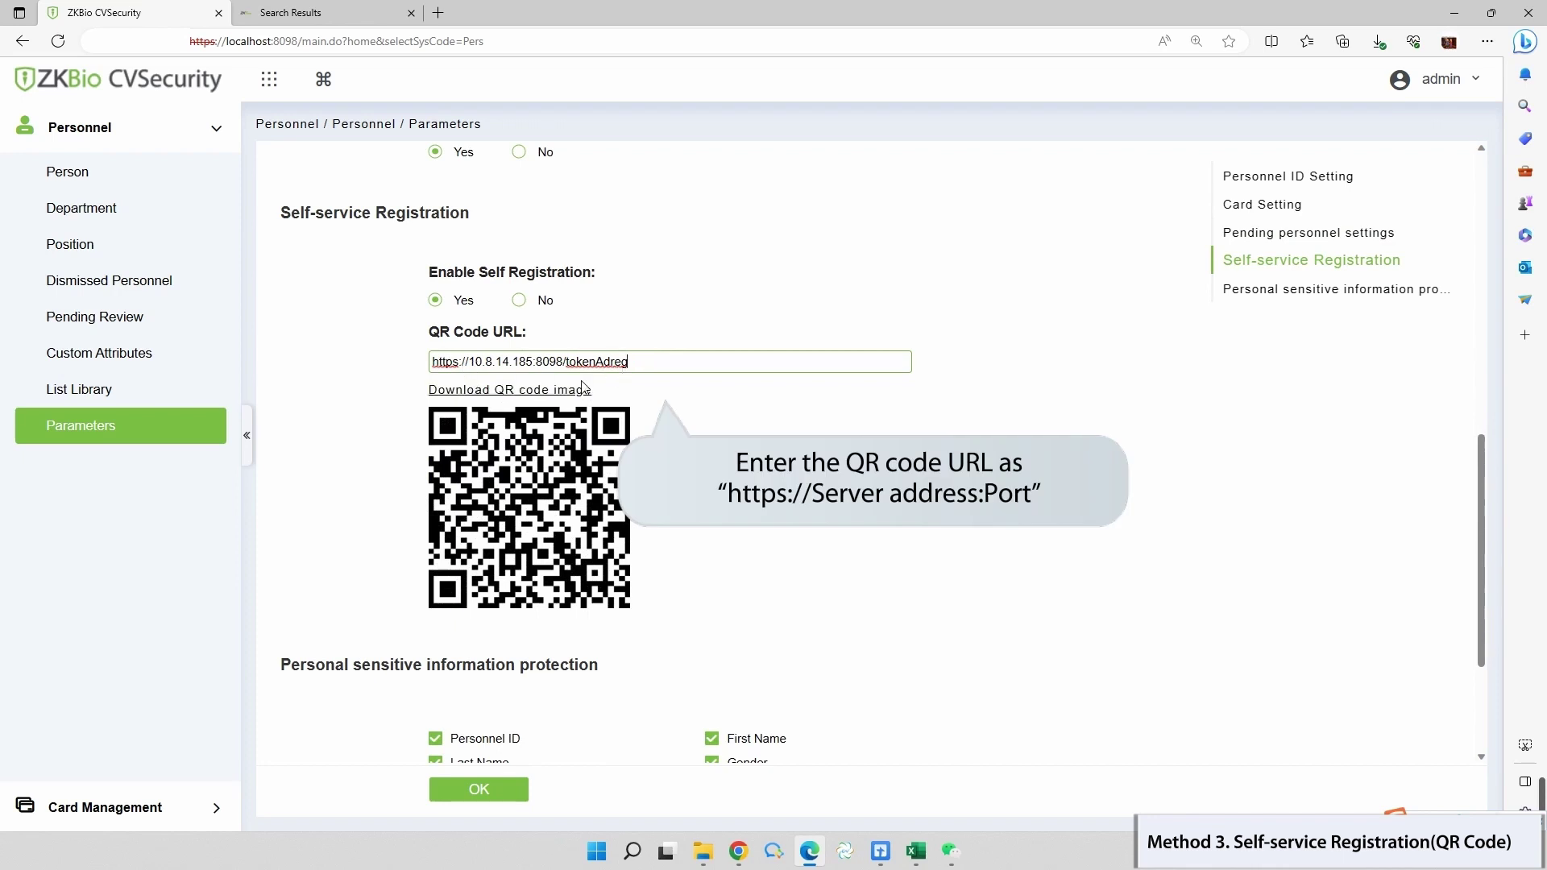
{"action": "left_click", "coordinate": [695, 504]}
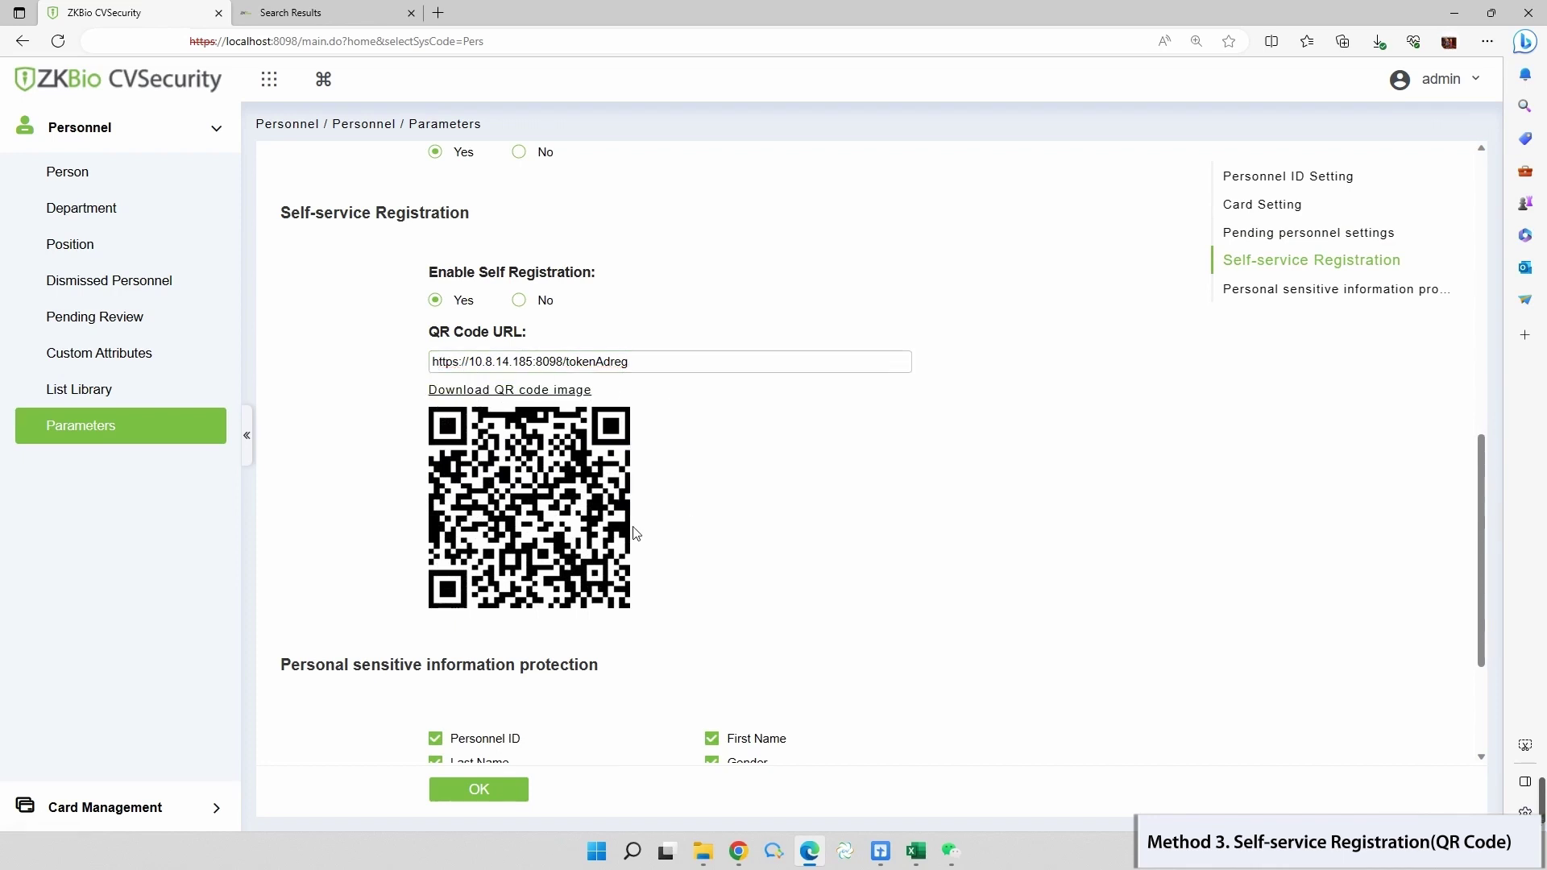
{"action": "scroll", "coordinate": [483, 484], "scroll_direction": "down", "scroll_amount": 3}
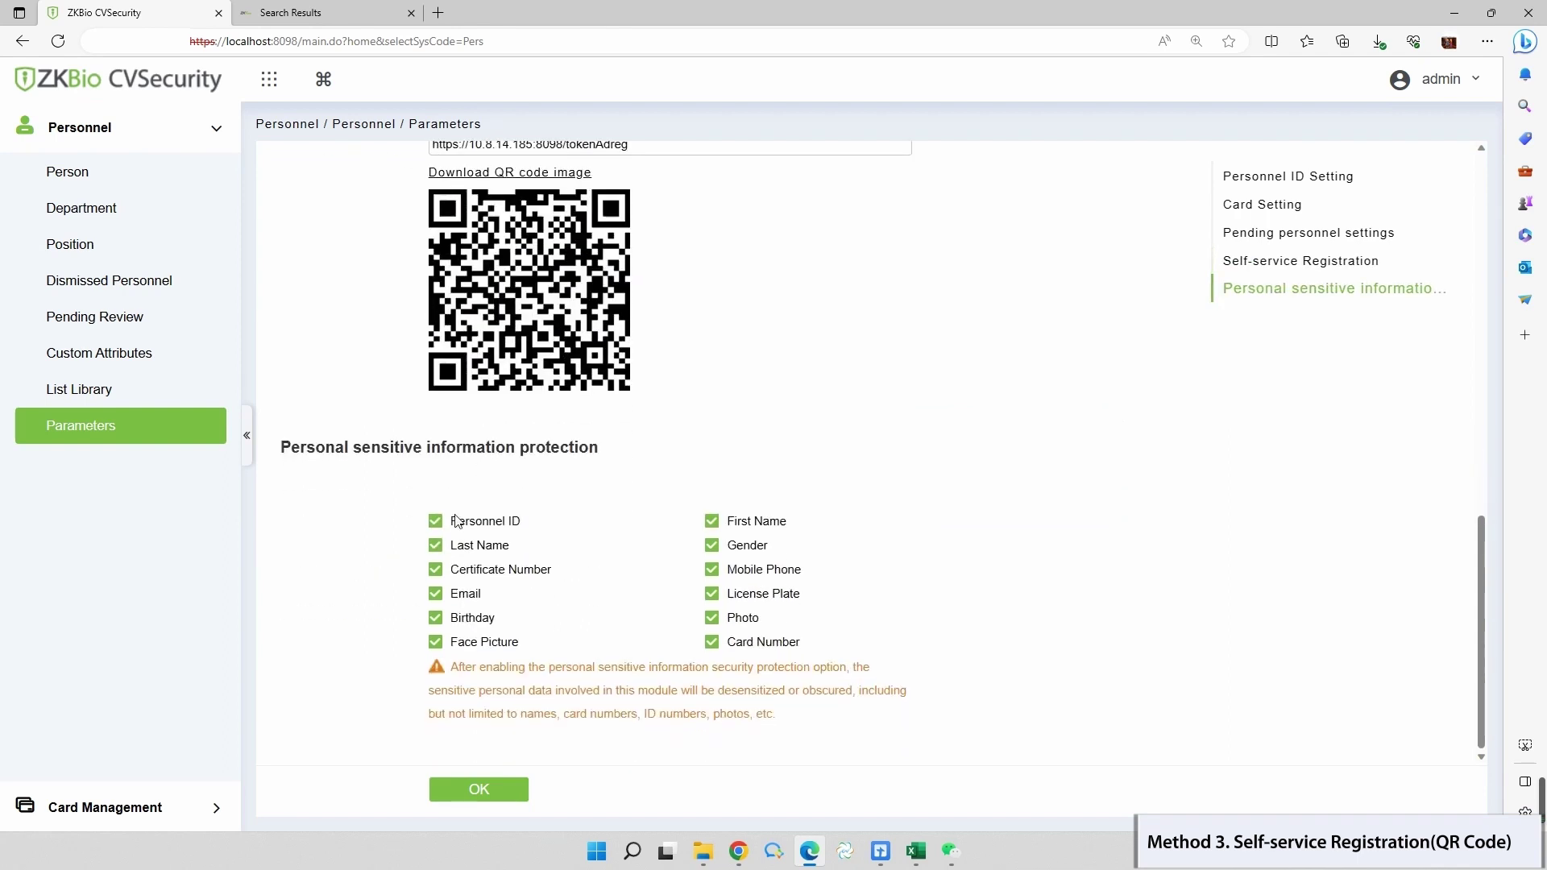
{"action": "left_click", "coordinate": [485, 791]}
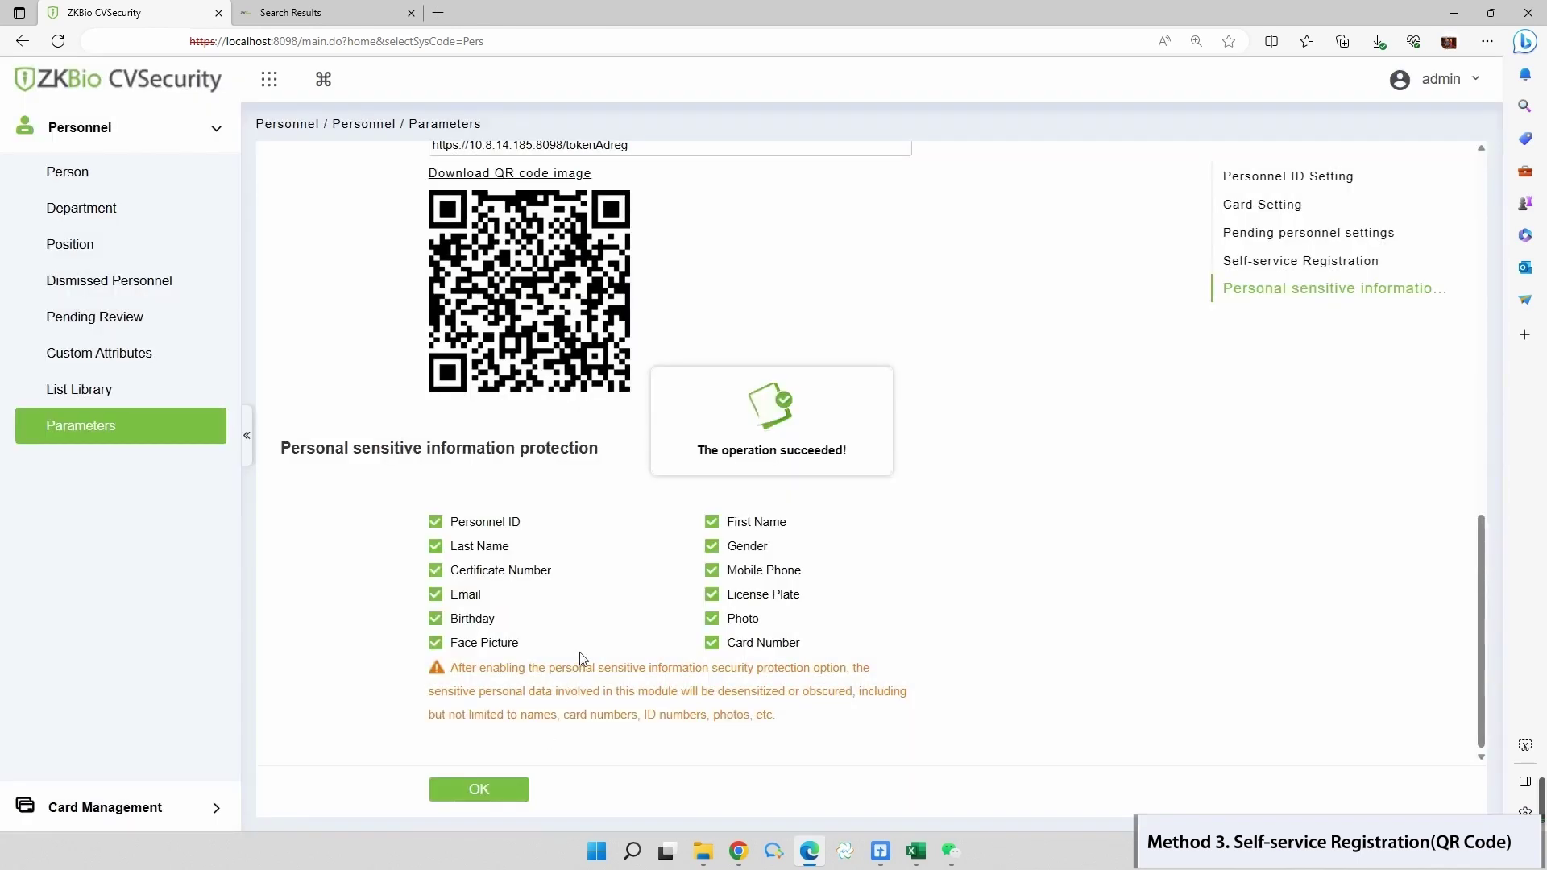